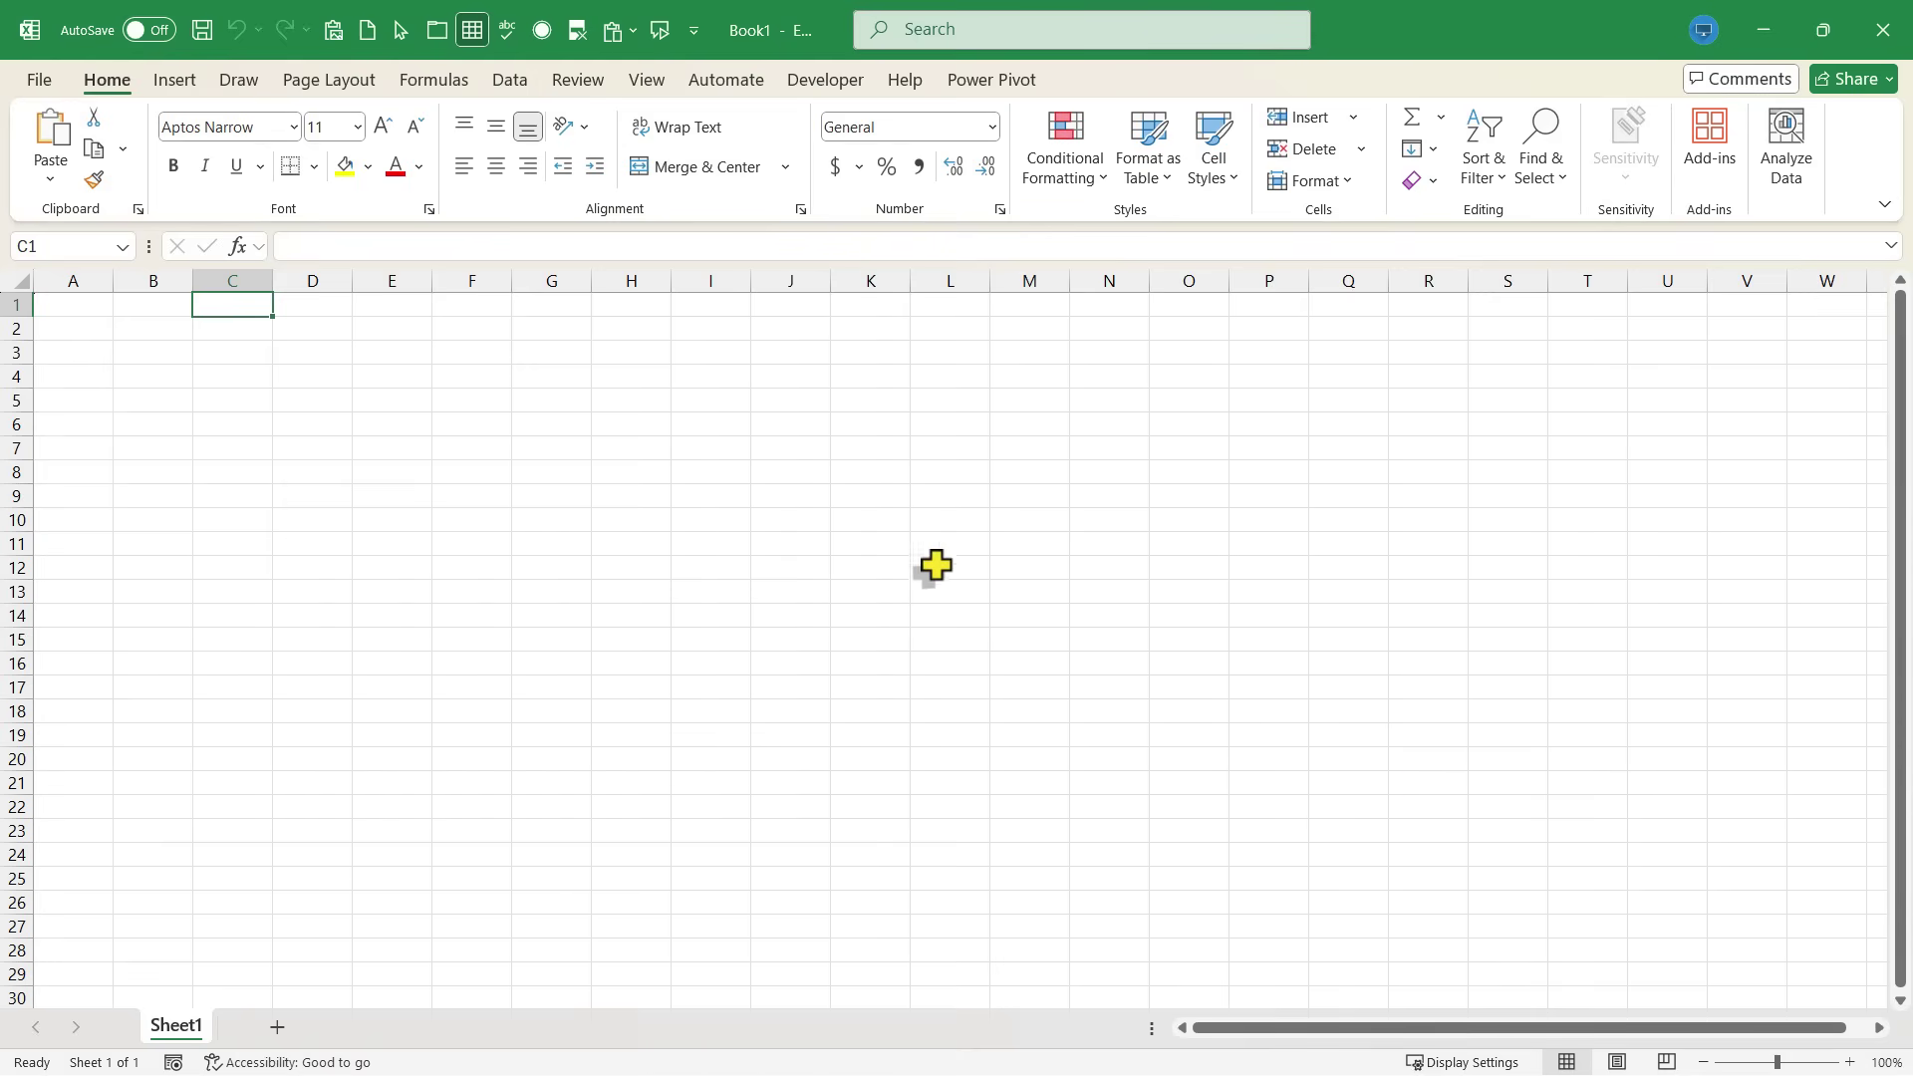
- Switch from the blank Excel workbook to the ChatGPT page in Chrome
key("alt+Tab")
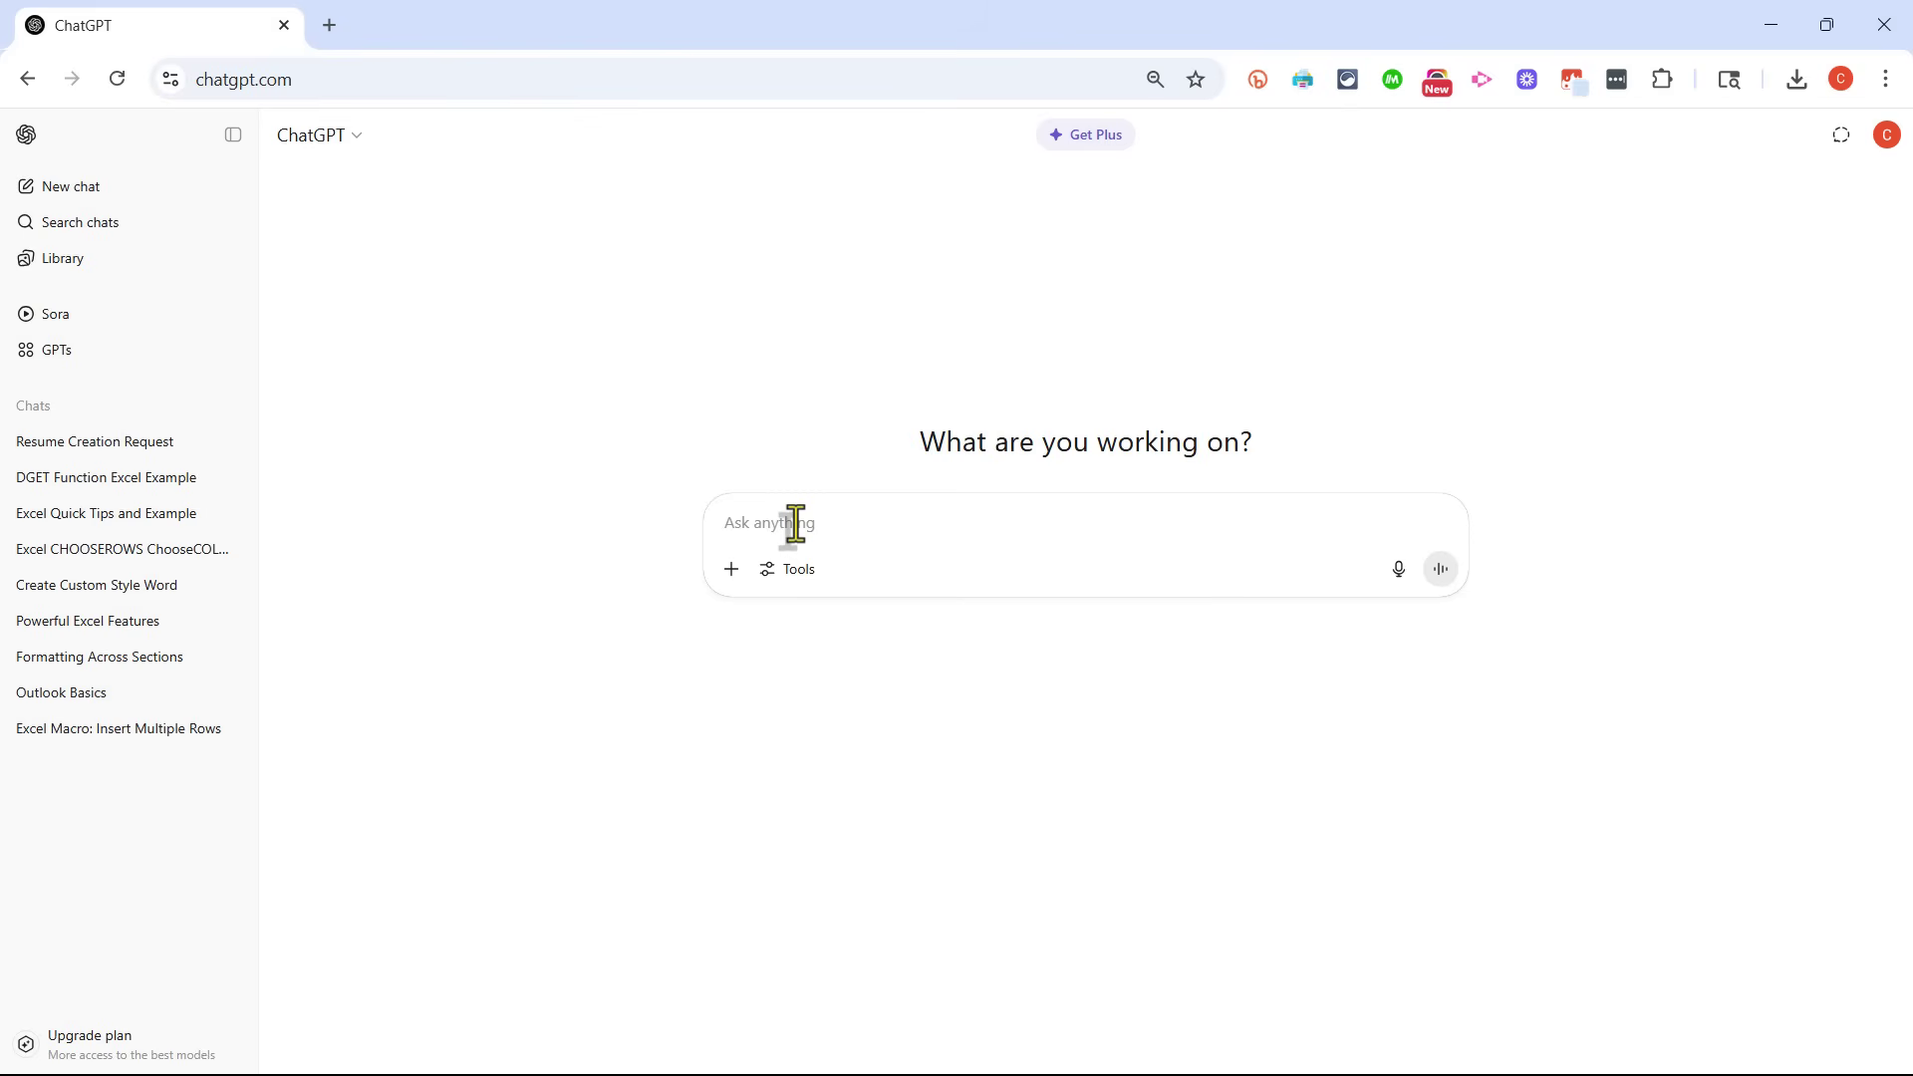
- Paste the prepared Mood Tracker & Vibe Visualizer spreadsheet prompt into ChatGPT and send it
key("ctrl+v")
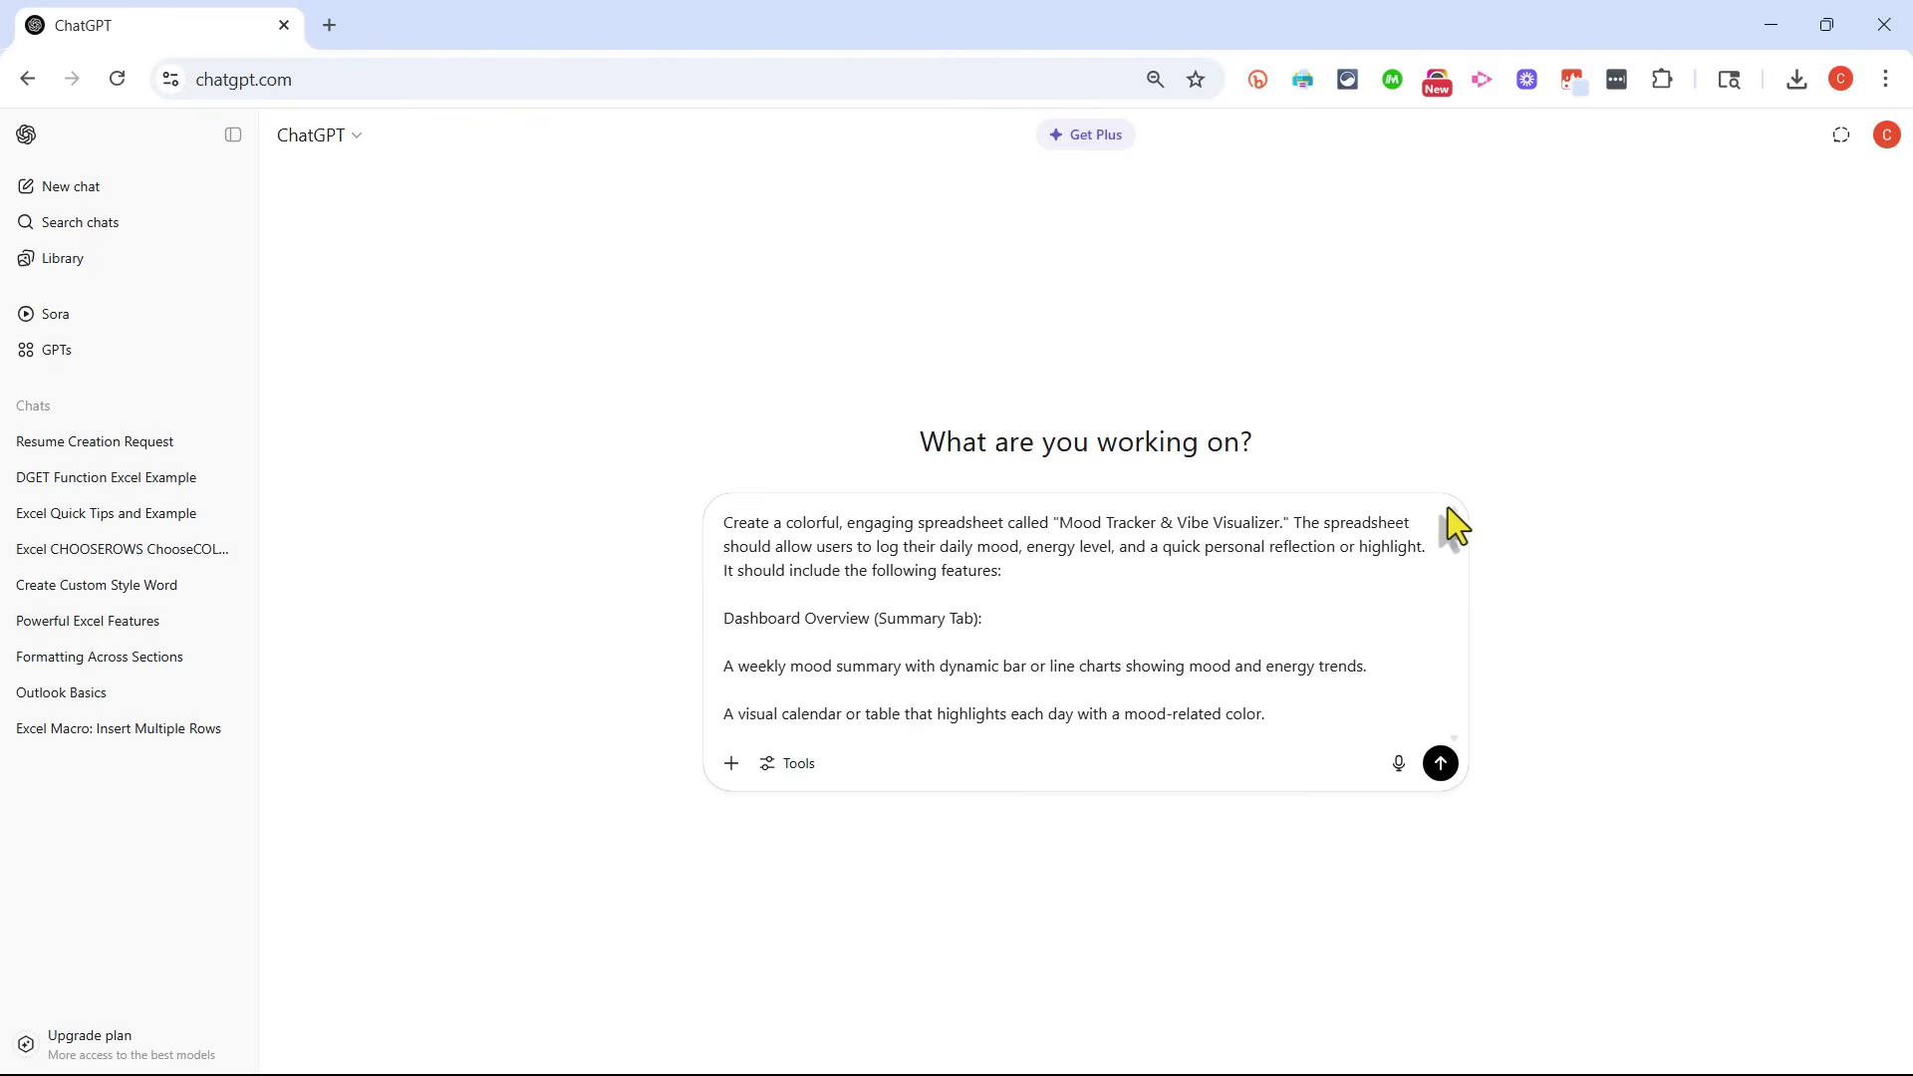
mouse_move(1456, 536)
left_mouse_down()
mouse_move(1450, 767)
mouse_move(1437, 546)
mouse_move(1447, 582)
mouse_move(1482, 528)
left_mouse_up()
left_click_drag(1464, 521, 1442, 755)
left_click(1439, 765)
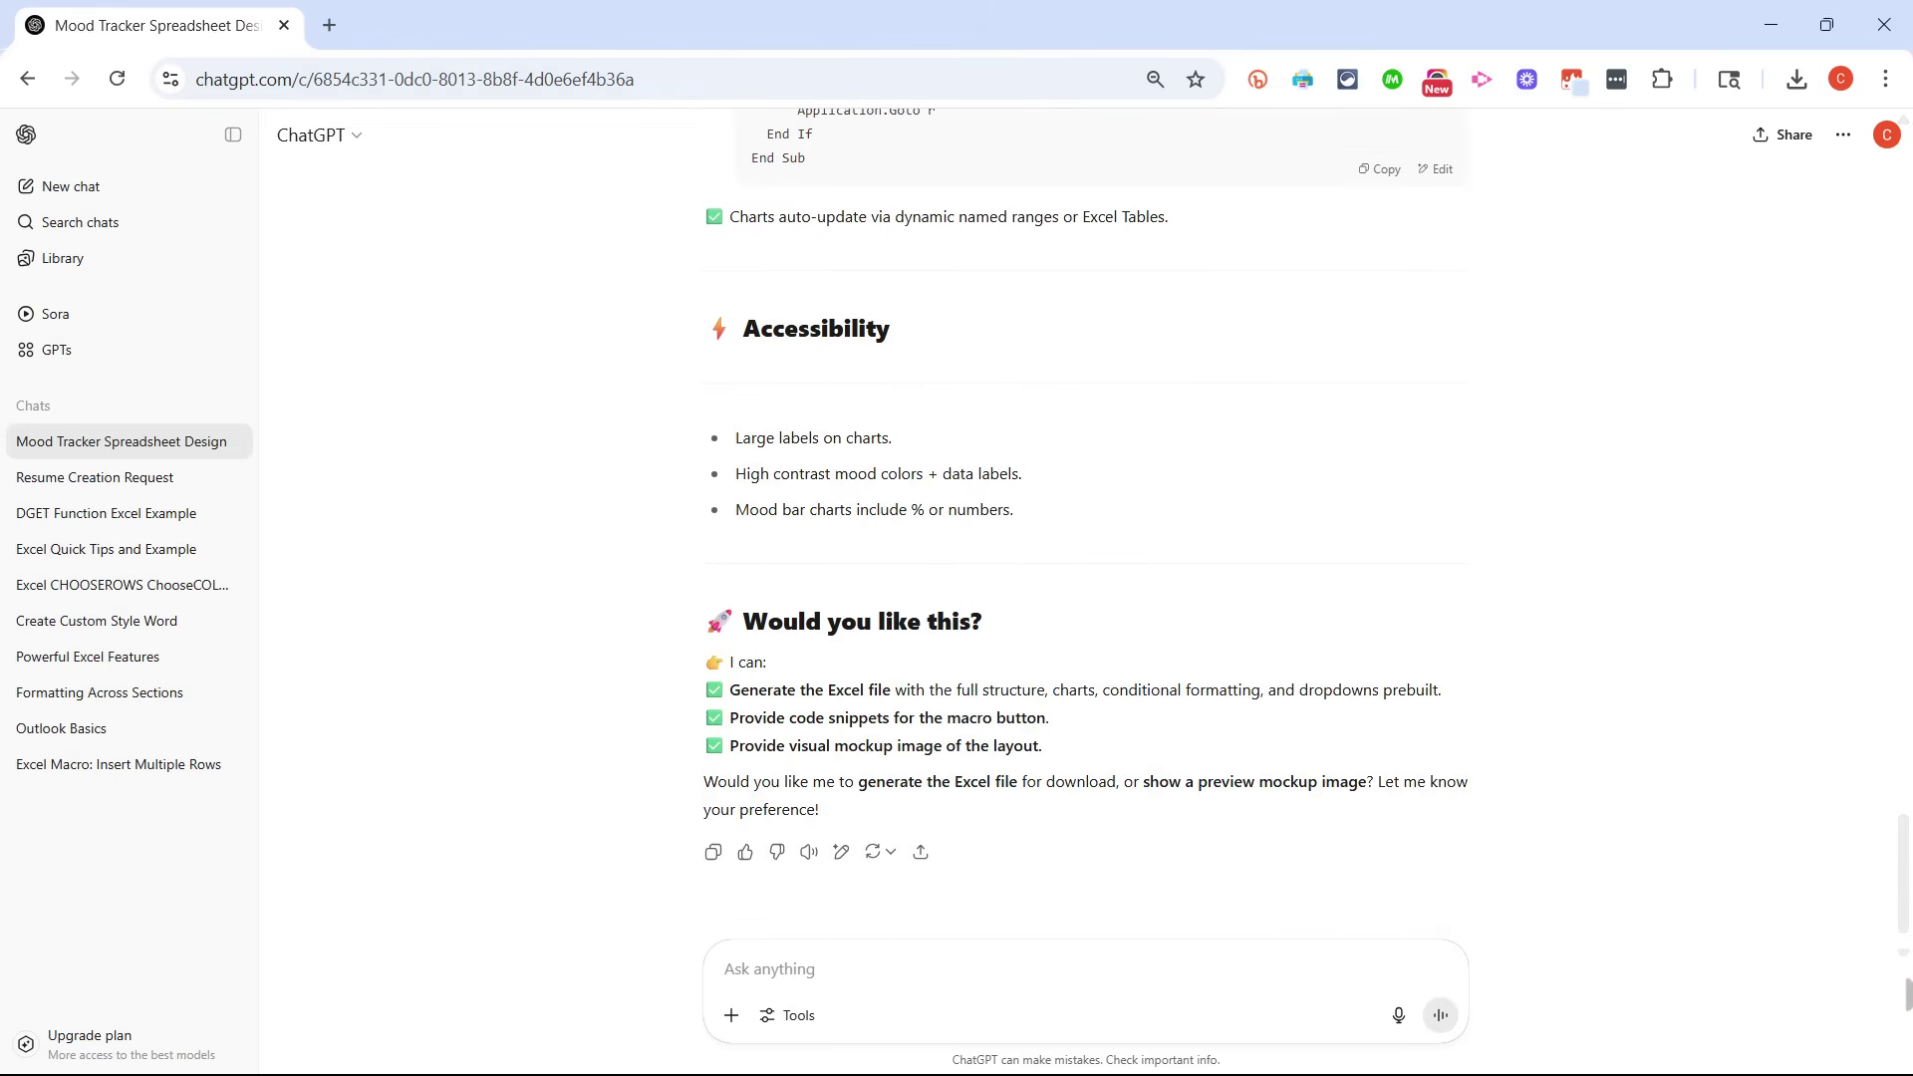
- Scroll up to the prompt, then back down to ChatGPT's offer to generate the Excel file
left_click_drag(1898, 922, 1904, 174)
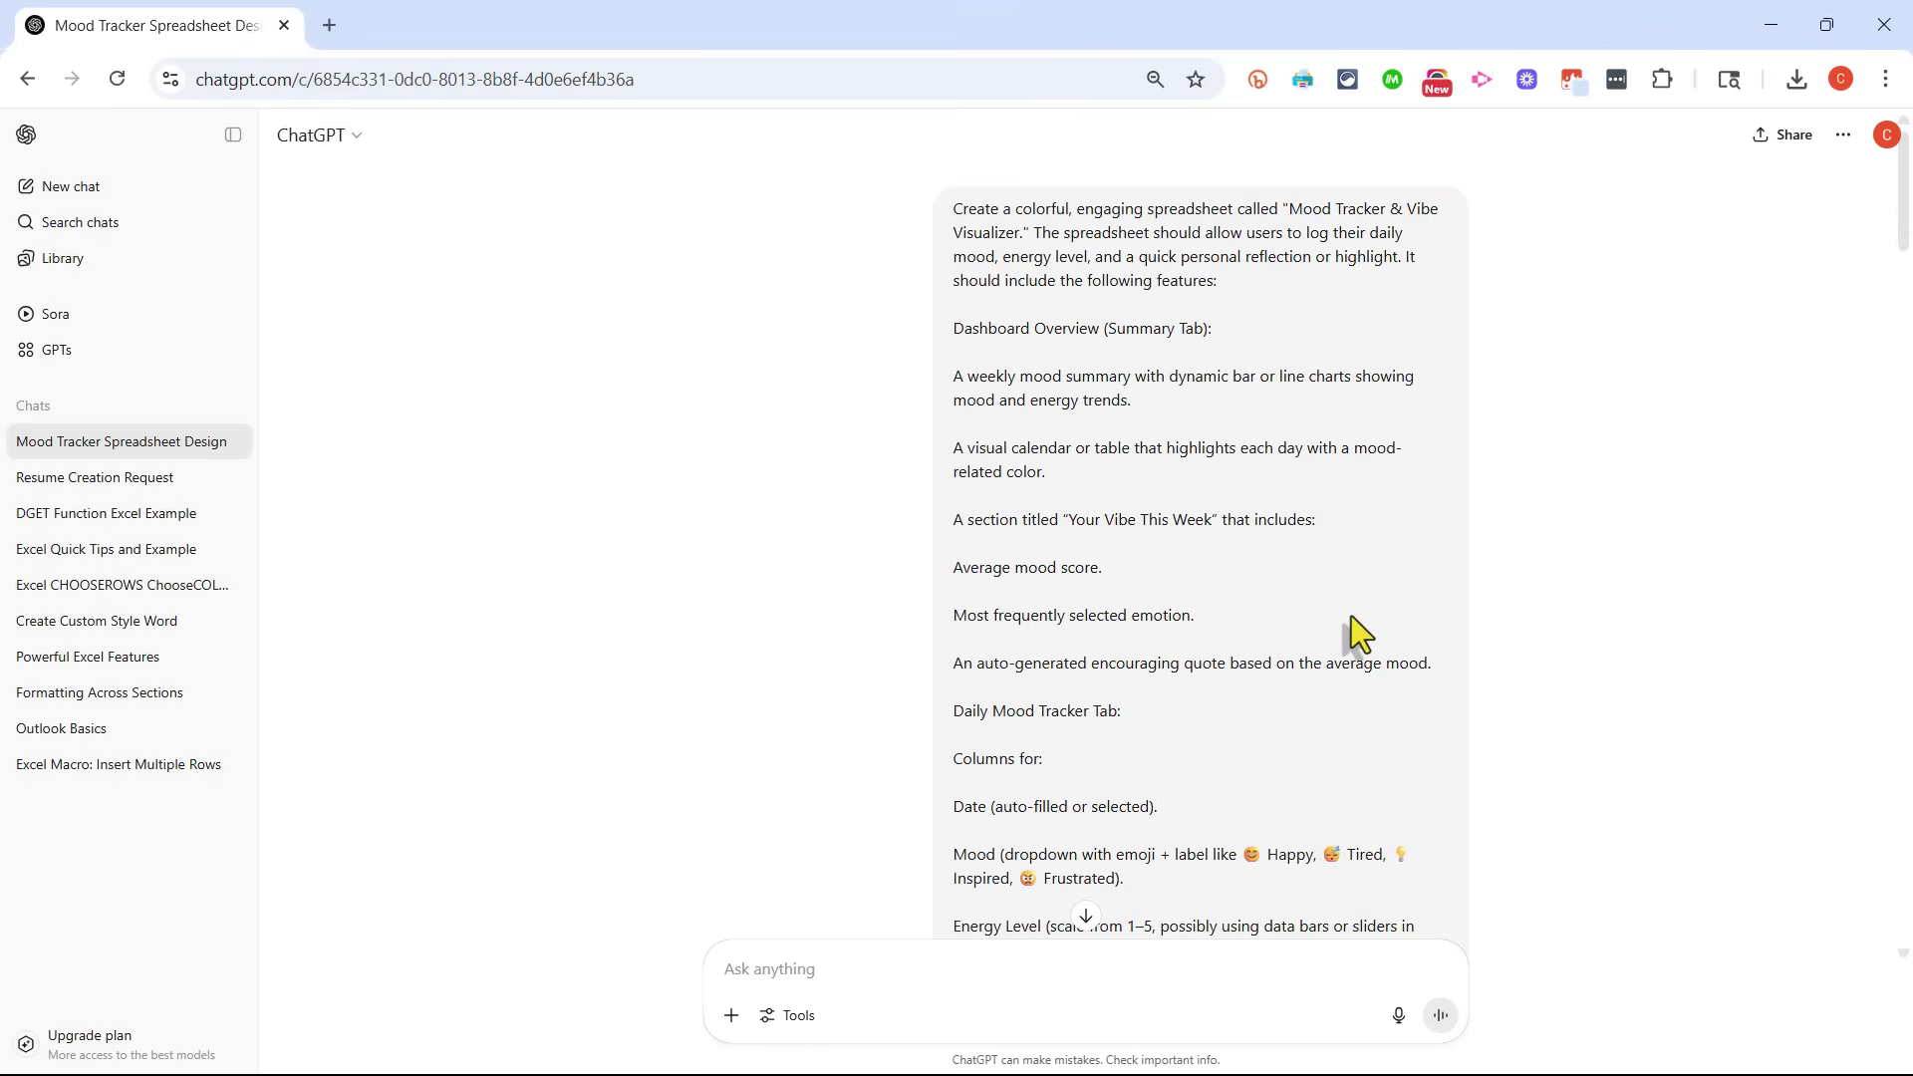
scroll(790, 525, "down", 20)
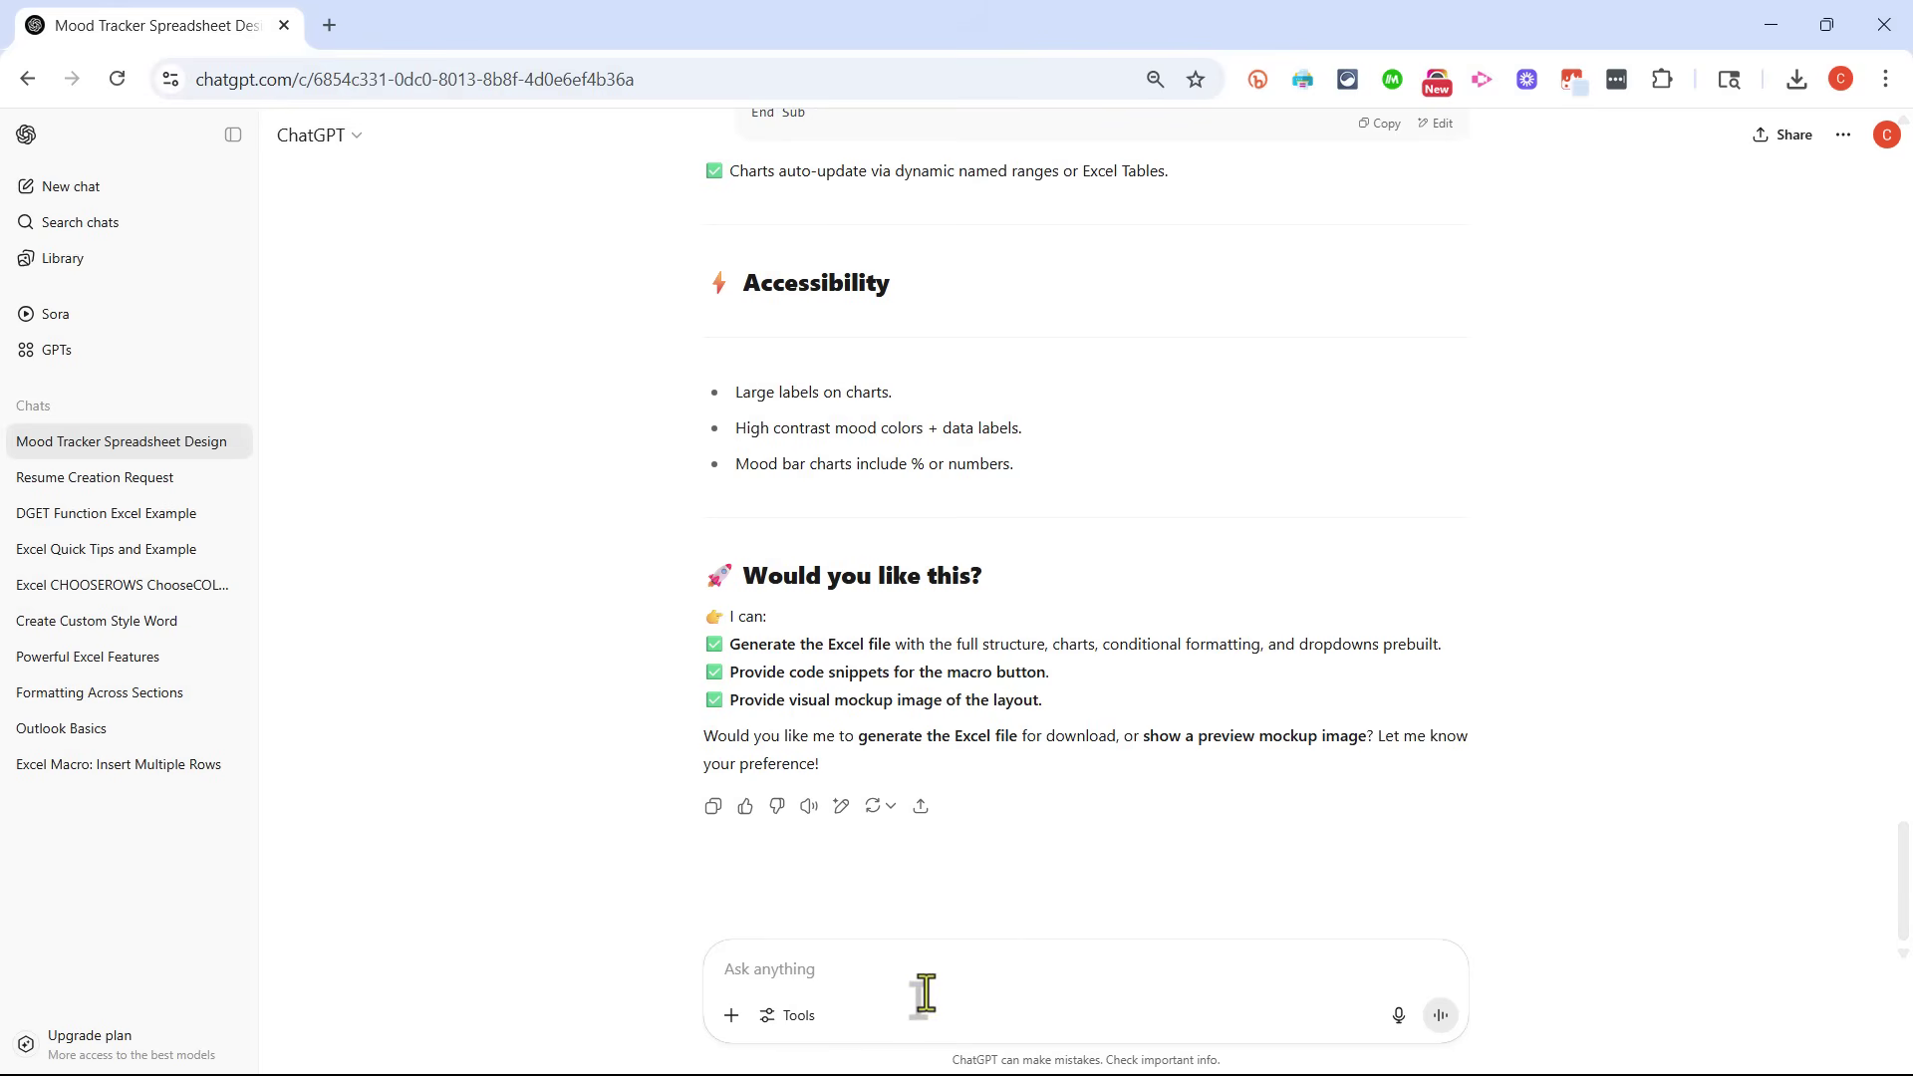
- Reply 'Yes, generate the Excel file for download.', then download and open Mood_Tracker_Vibe_Visualizer.xlsx
type("Yes, generate the Excel file for download.")
left_click(1440, 1016)
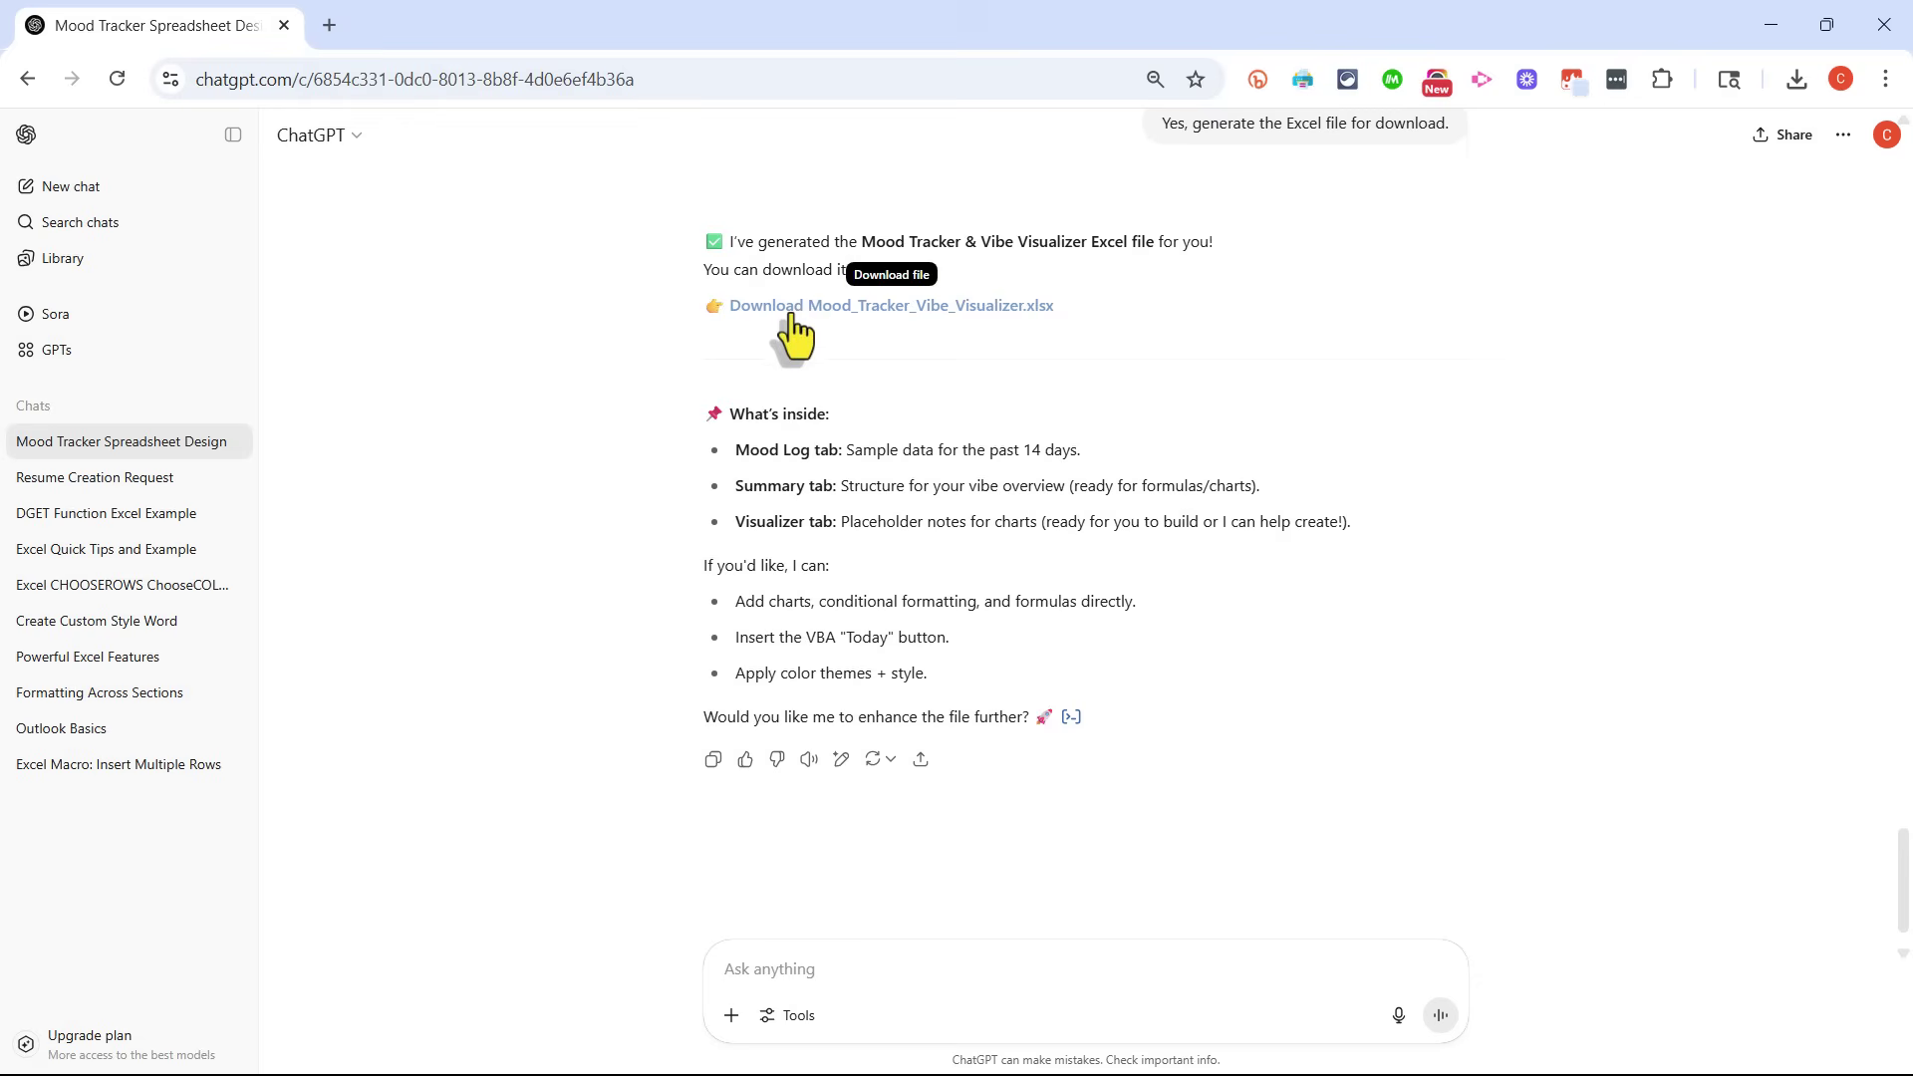
left_click(794, 315)
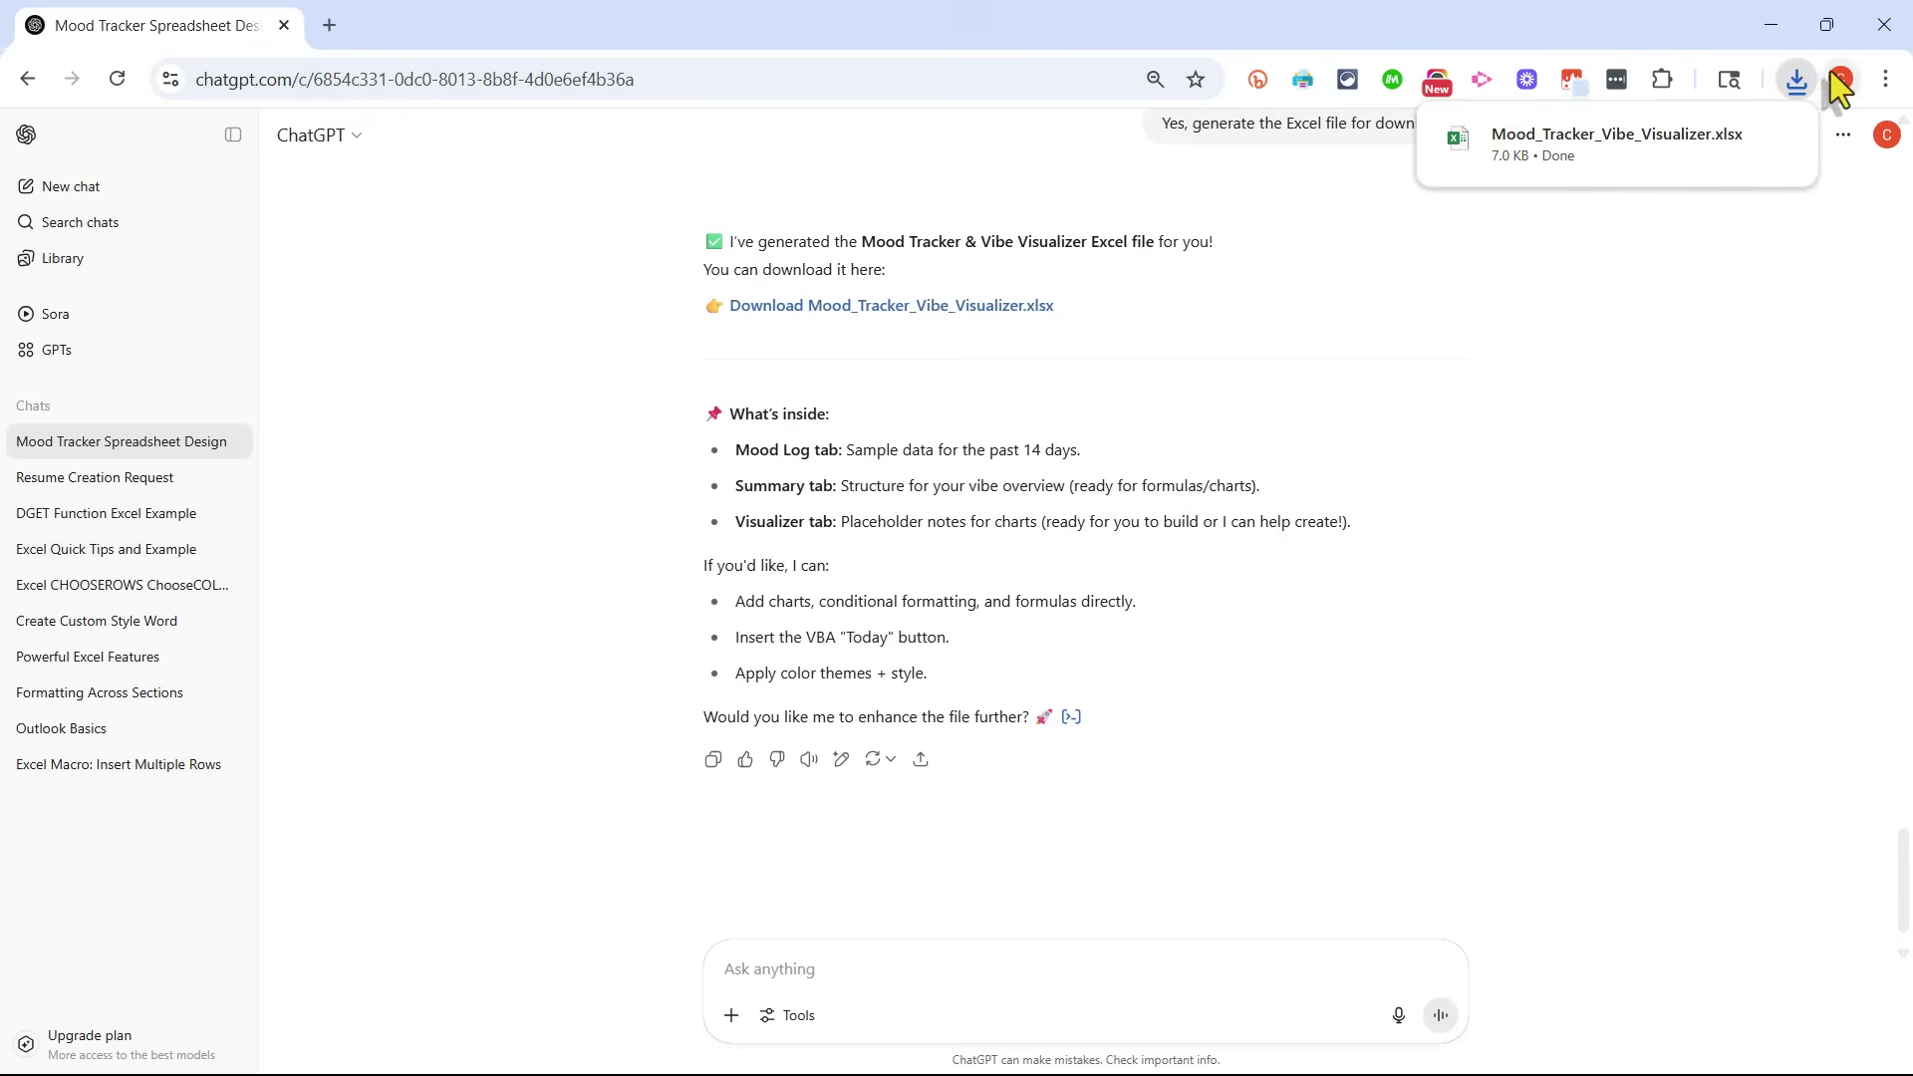
left_click(1634, 150)
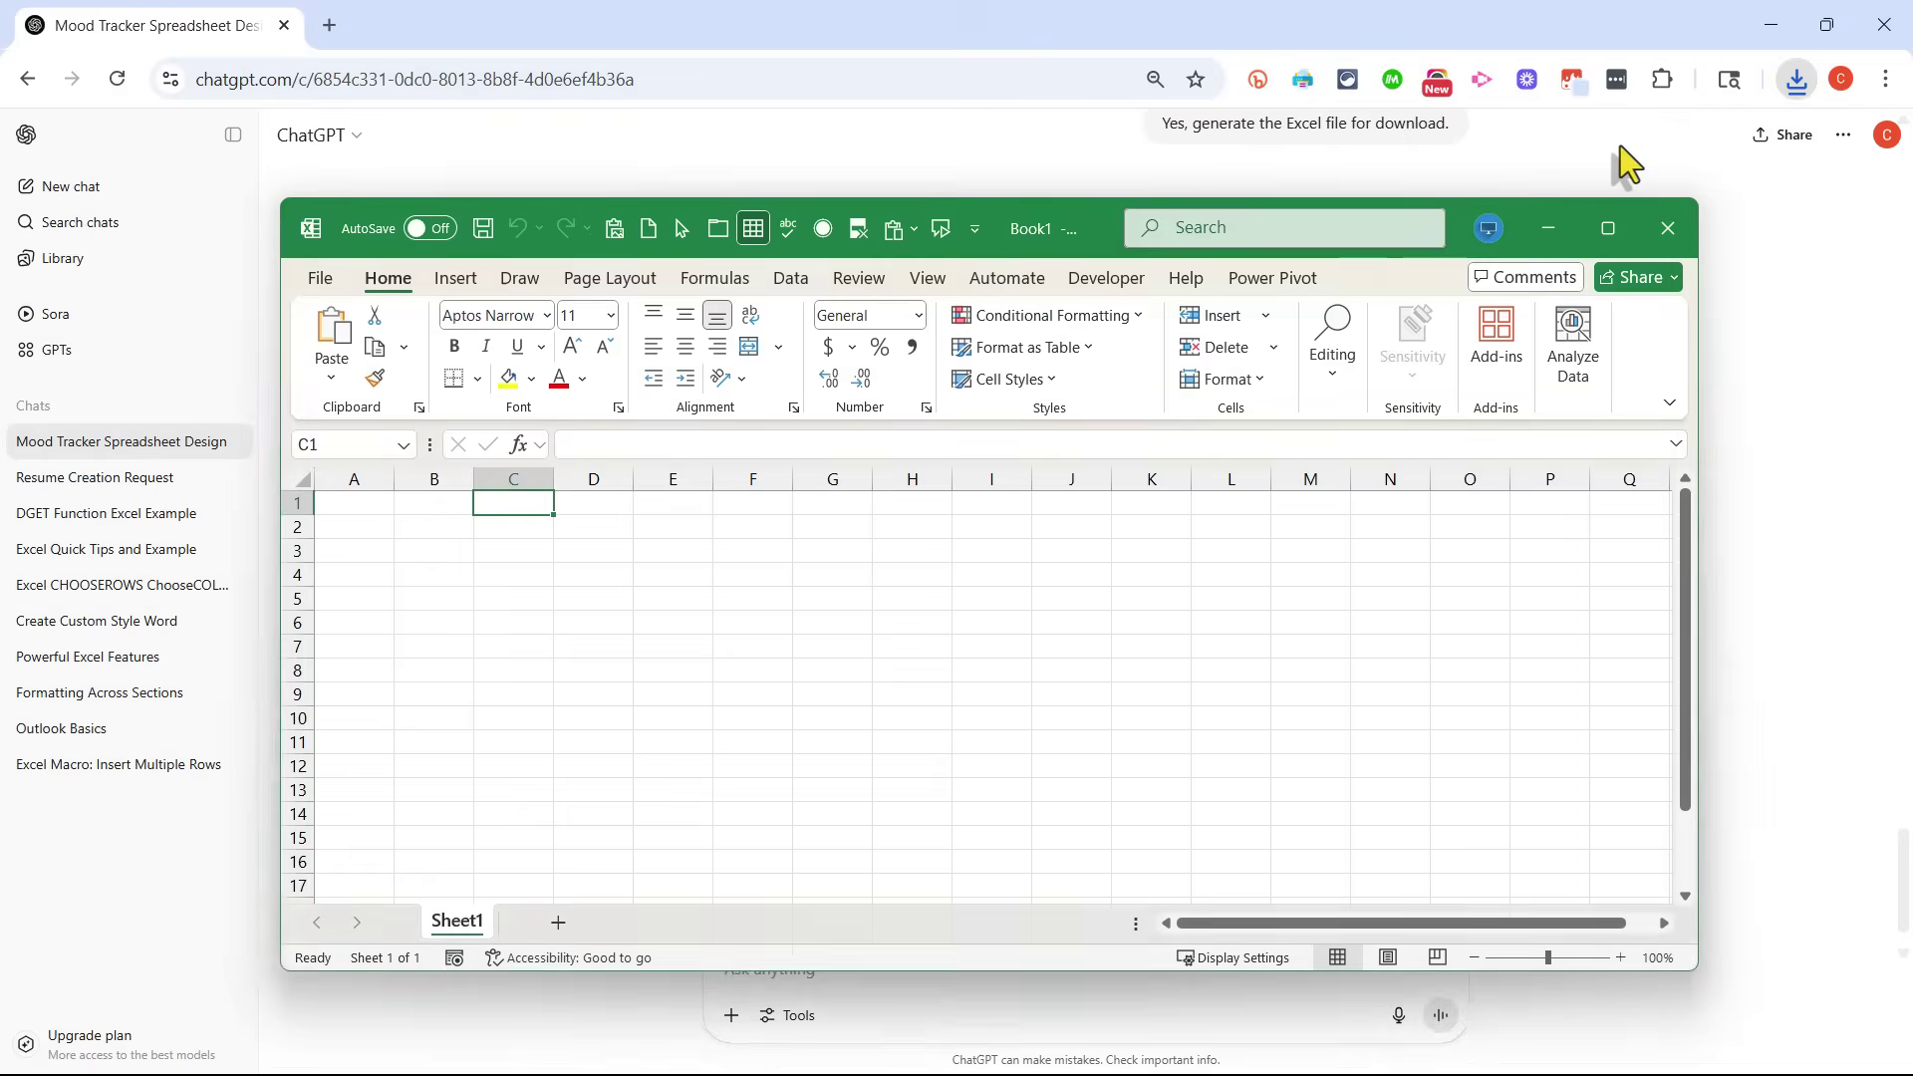
- Maximize the Excel window and enable editing on Mood_Tracker_Vibe_Visualizer.xlsx
left_click(1611, 225)
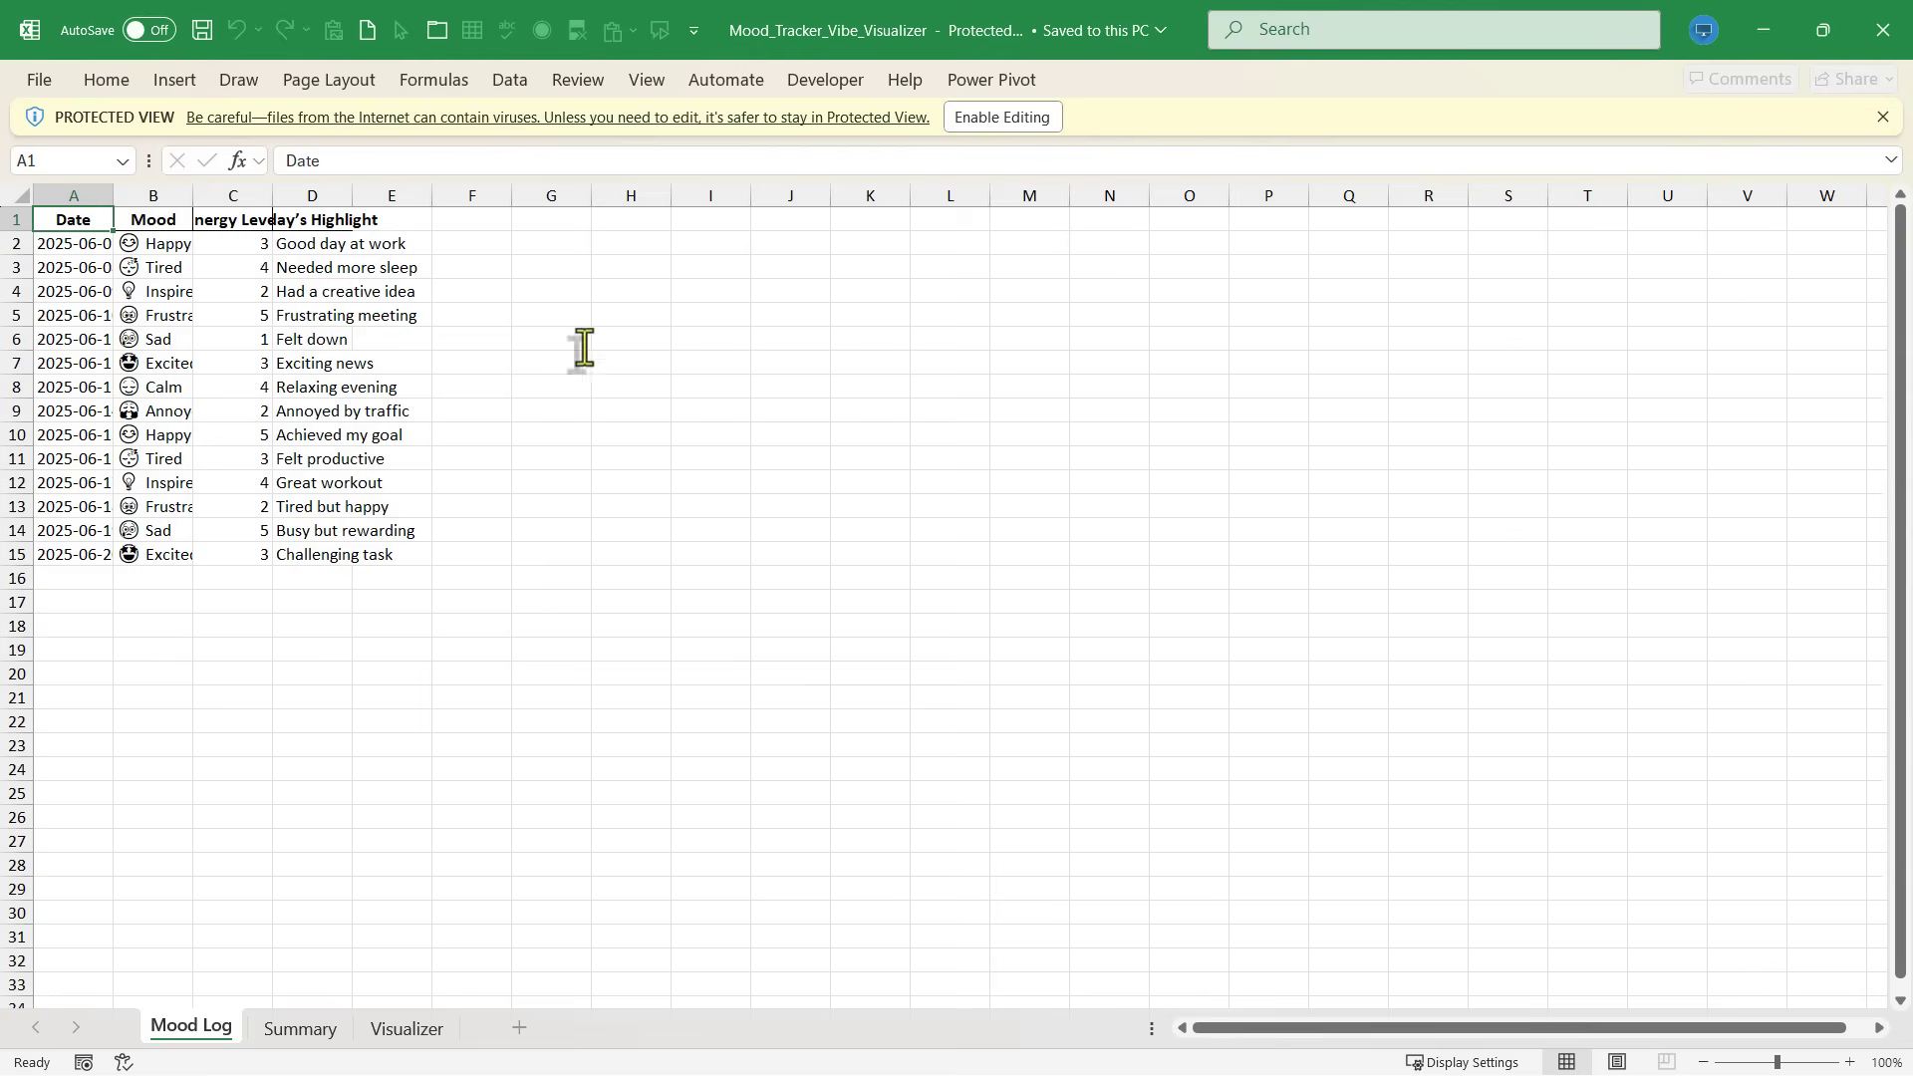
left_click(1036, 121)
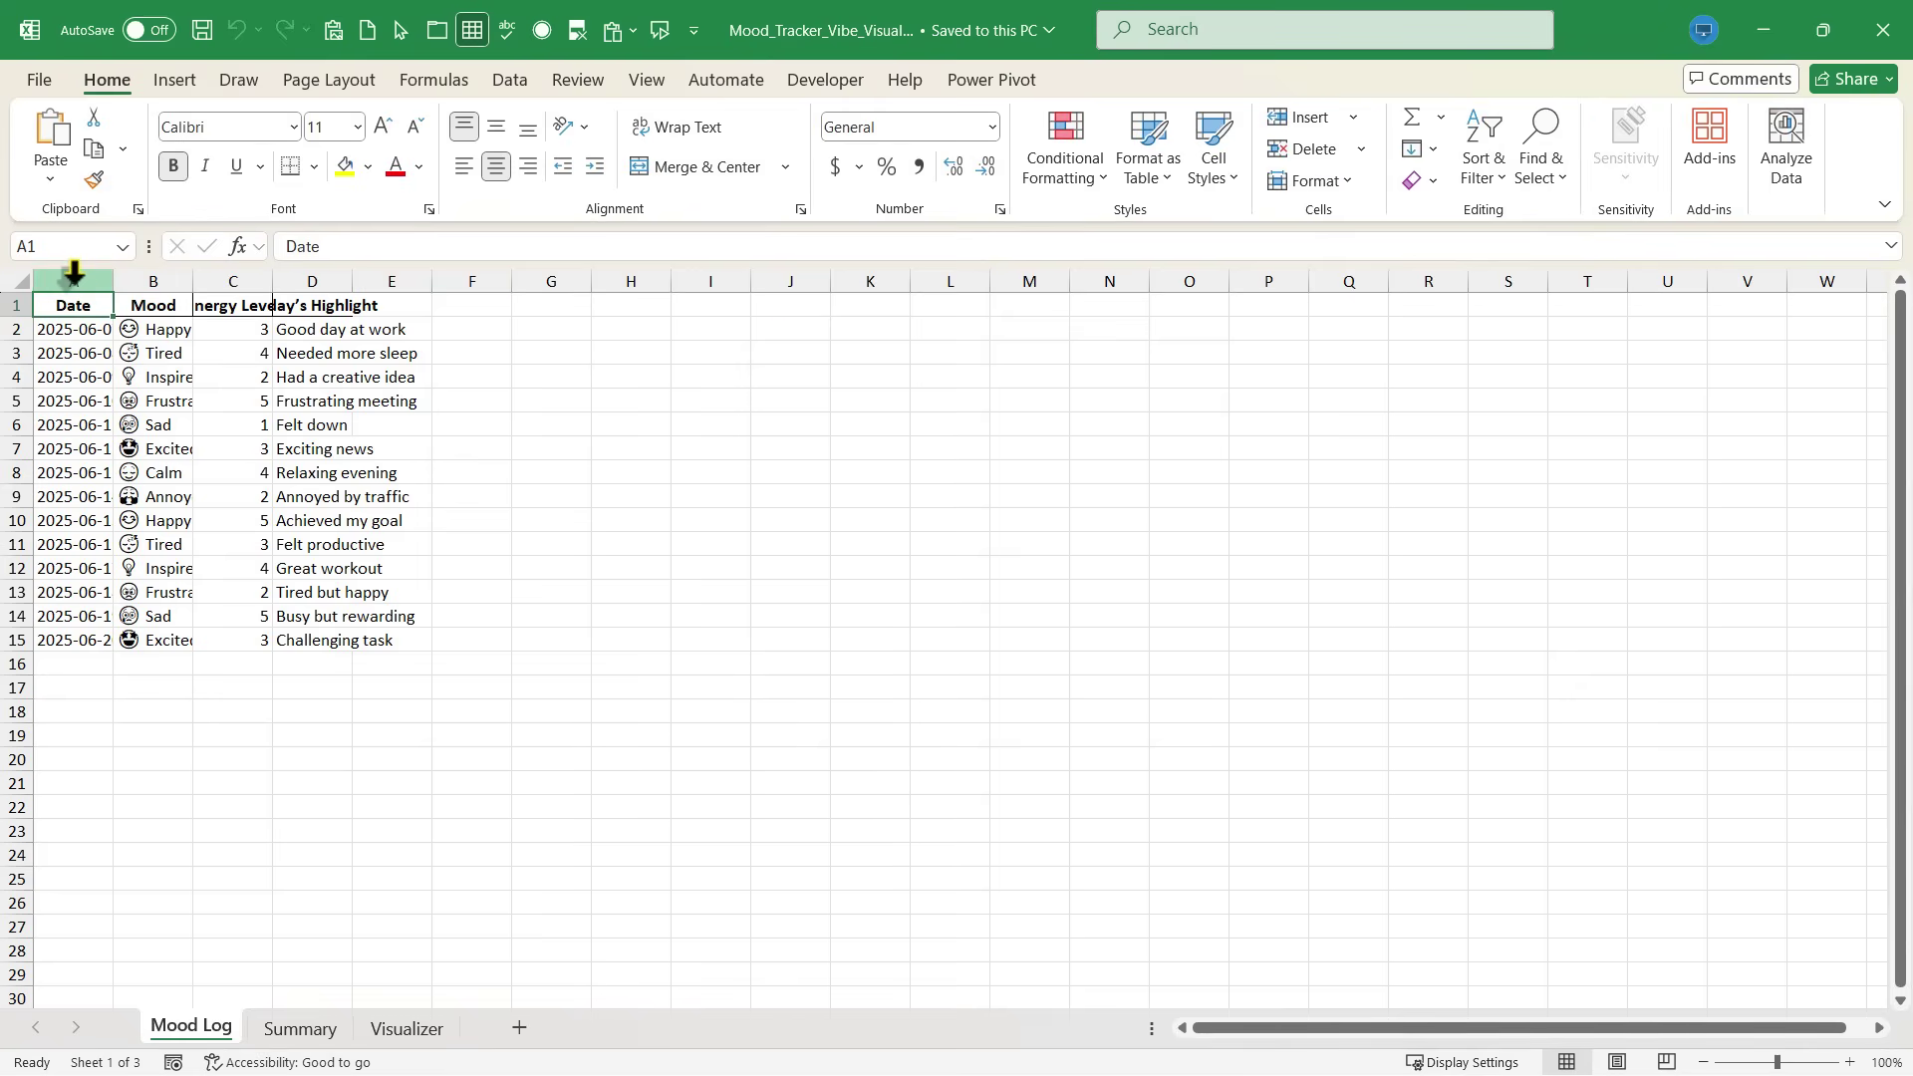
- AutoFit Mood Log columns A–E, zoom to about 148%, and check the Excited and Sad entries
left_click_drag(74, 274, 420, 289)
double_click(352, 281)
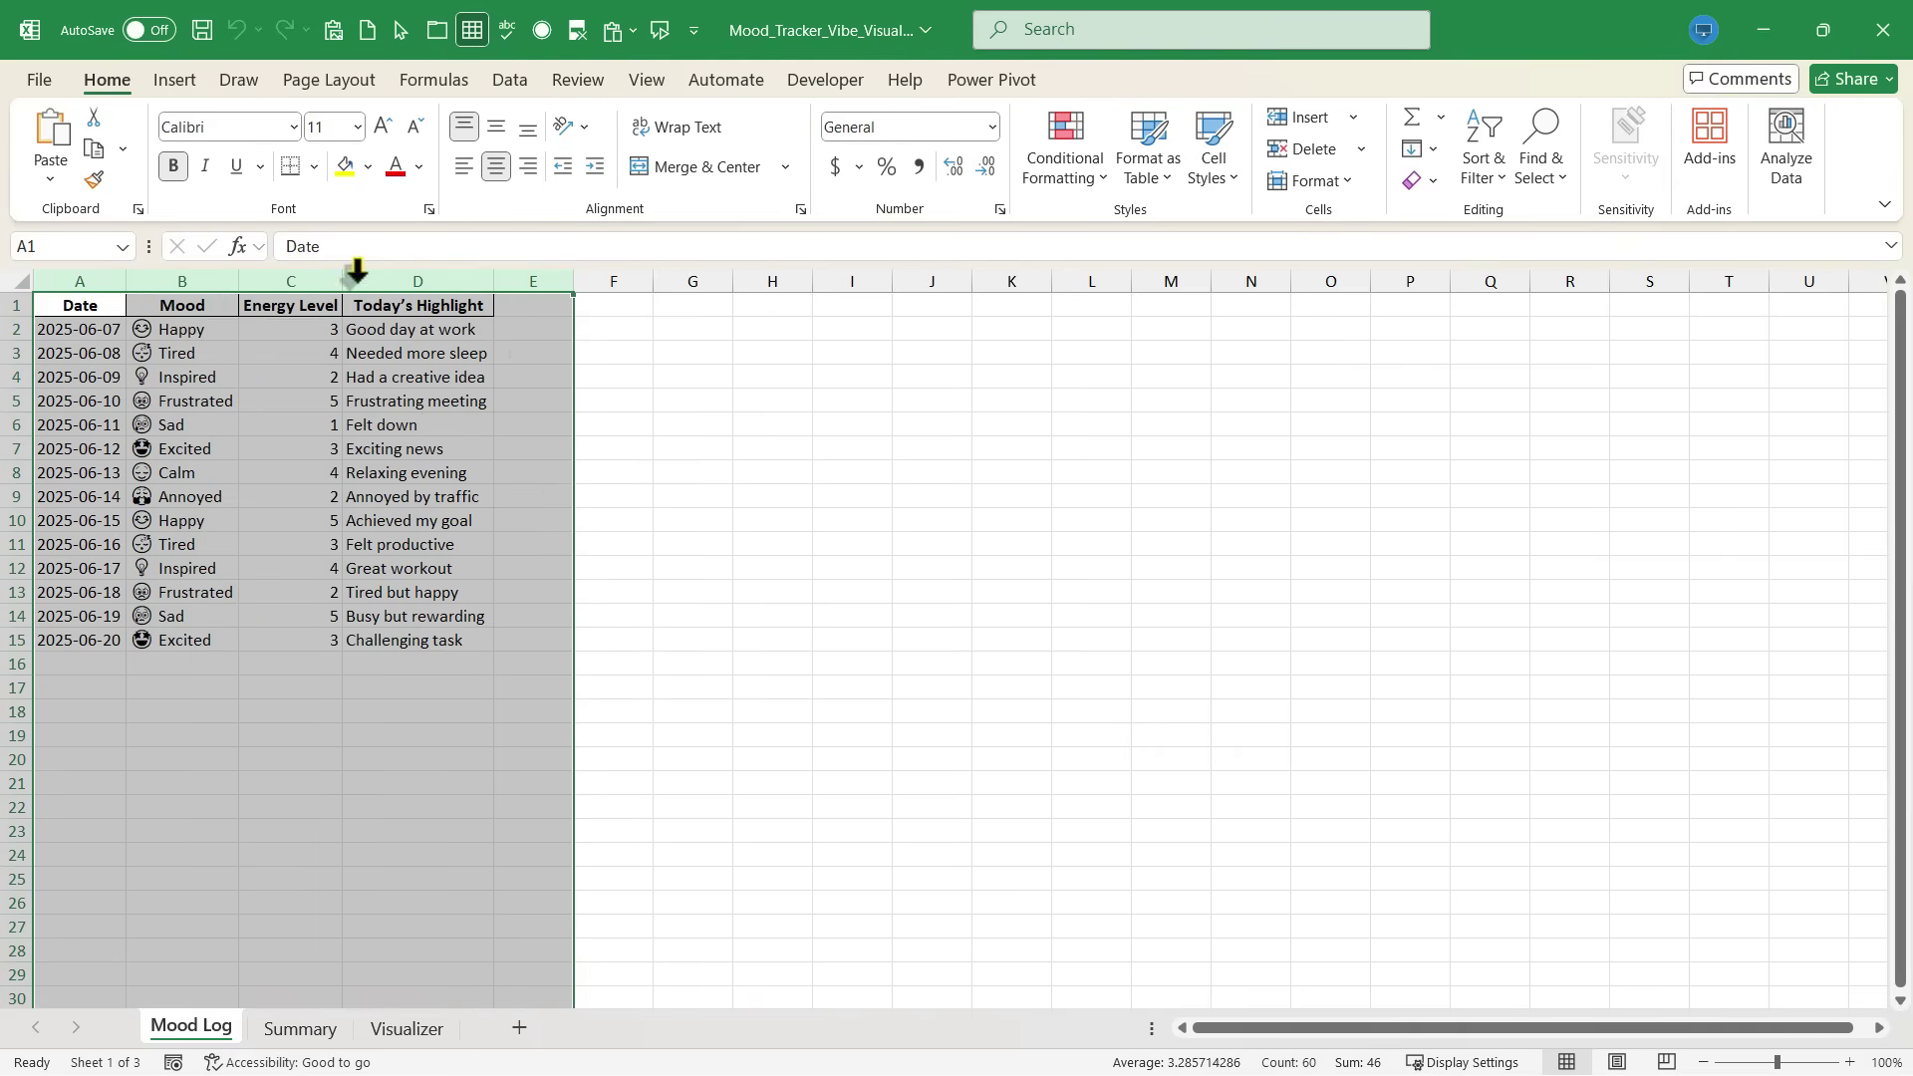
left_click(693, 592)
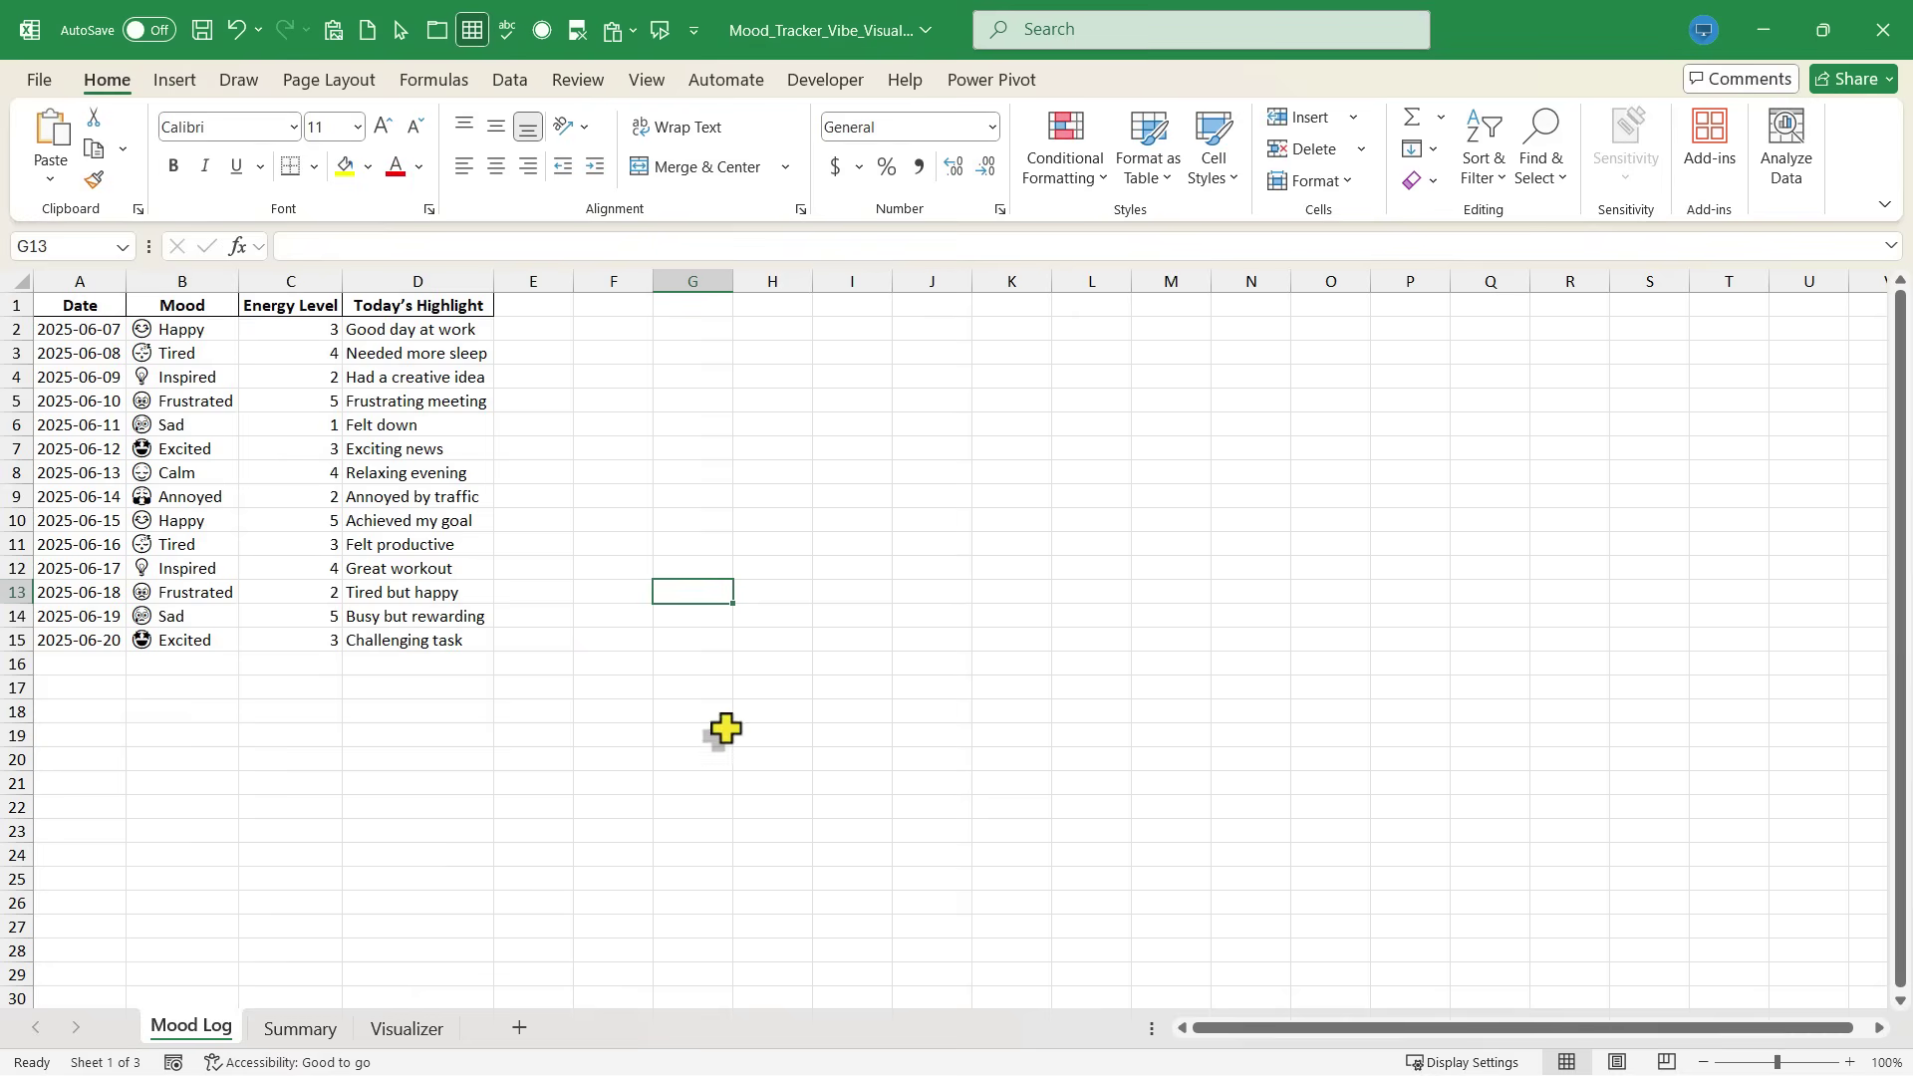
left_click_drag(1777, 1062, 1781, 1063)
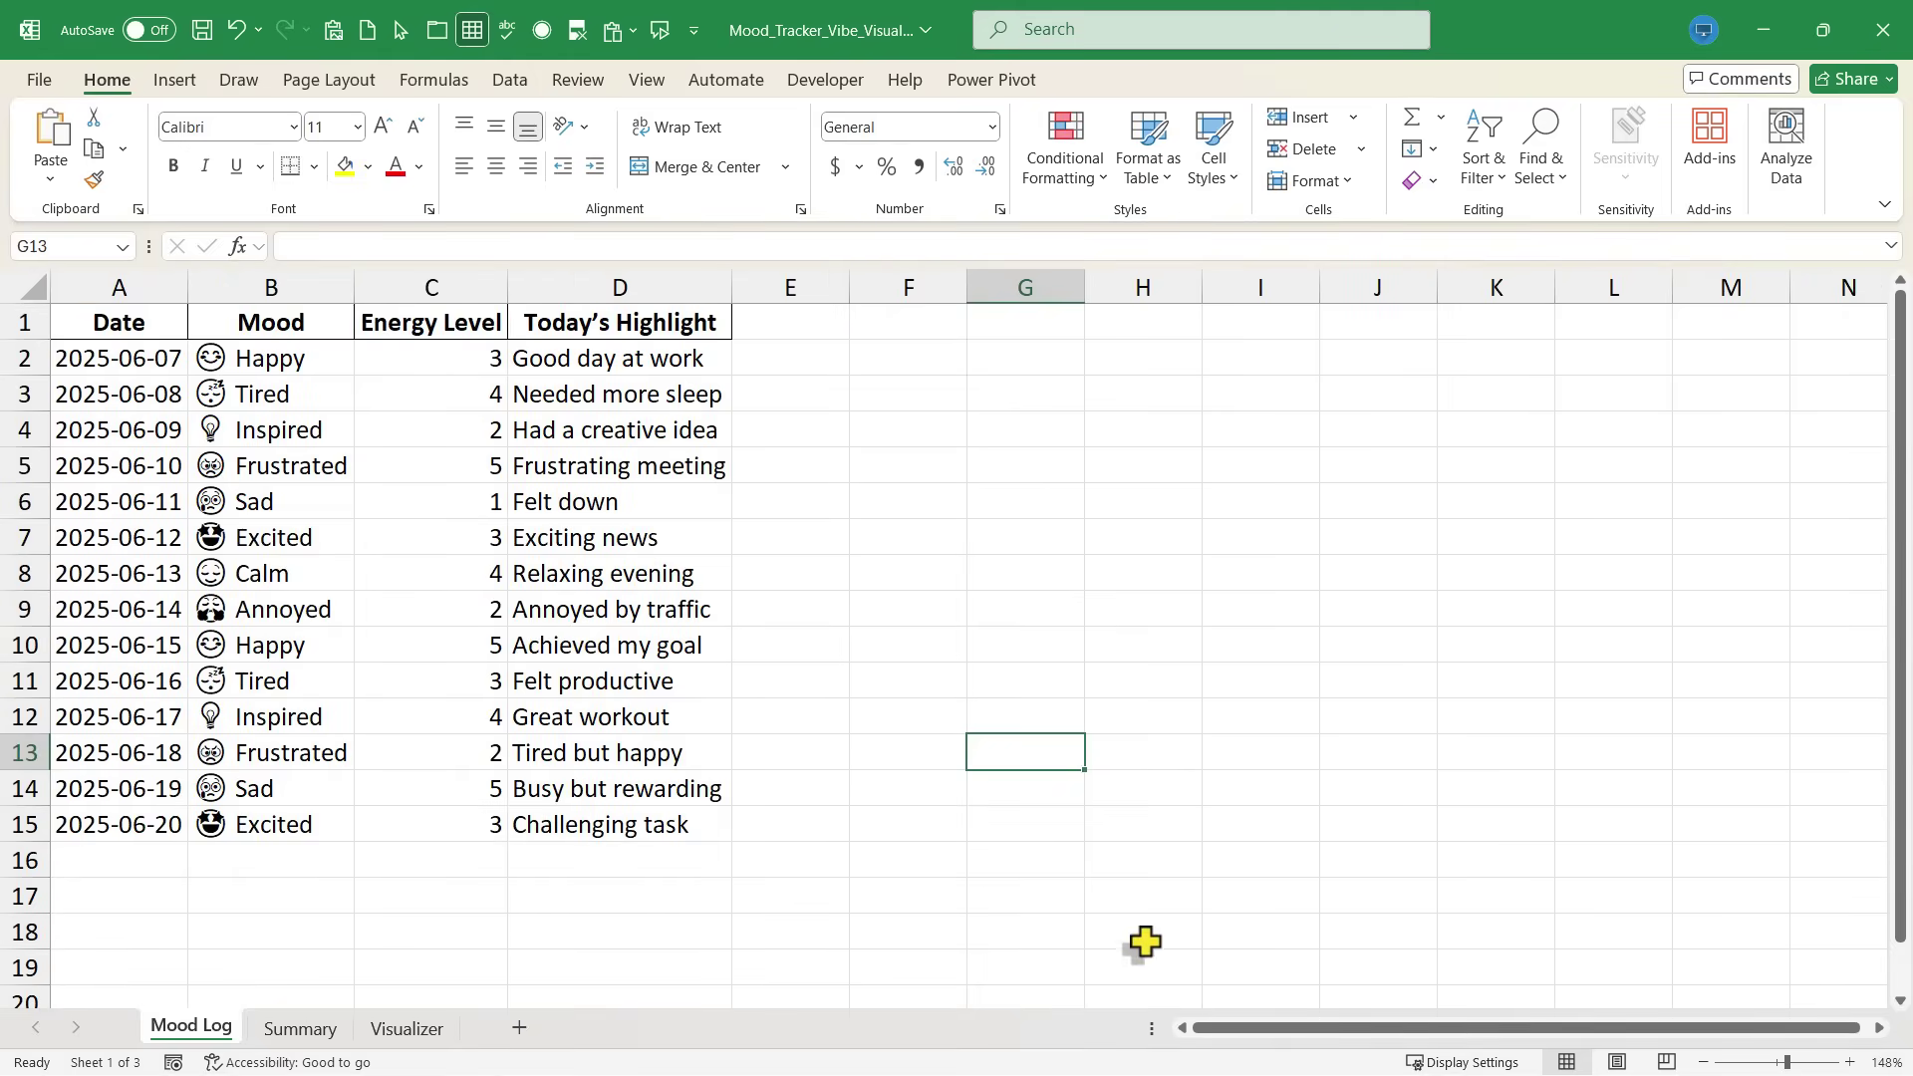
left_click(267, 538)
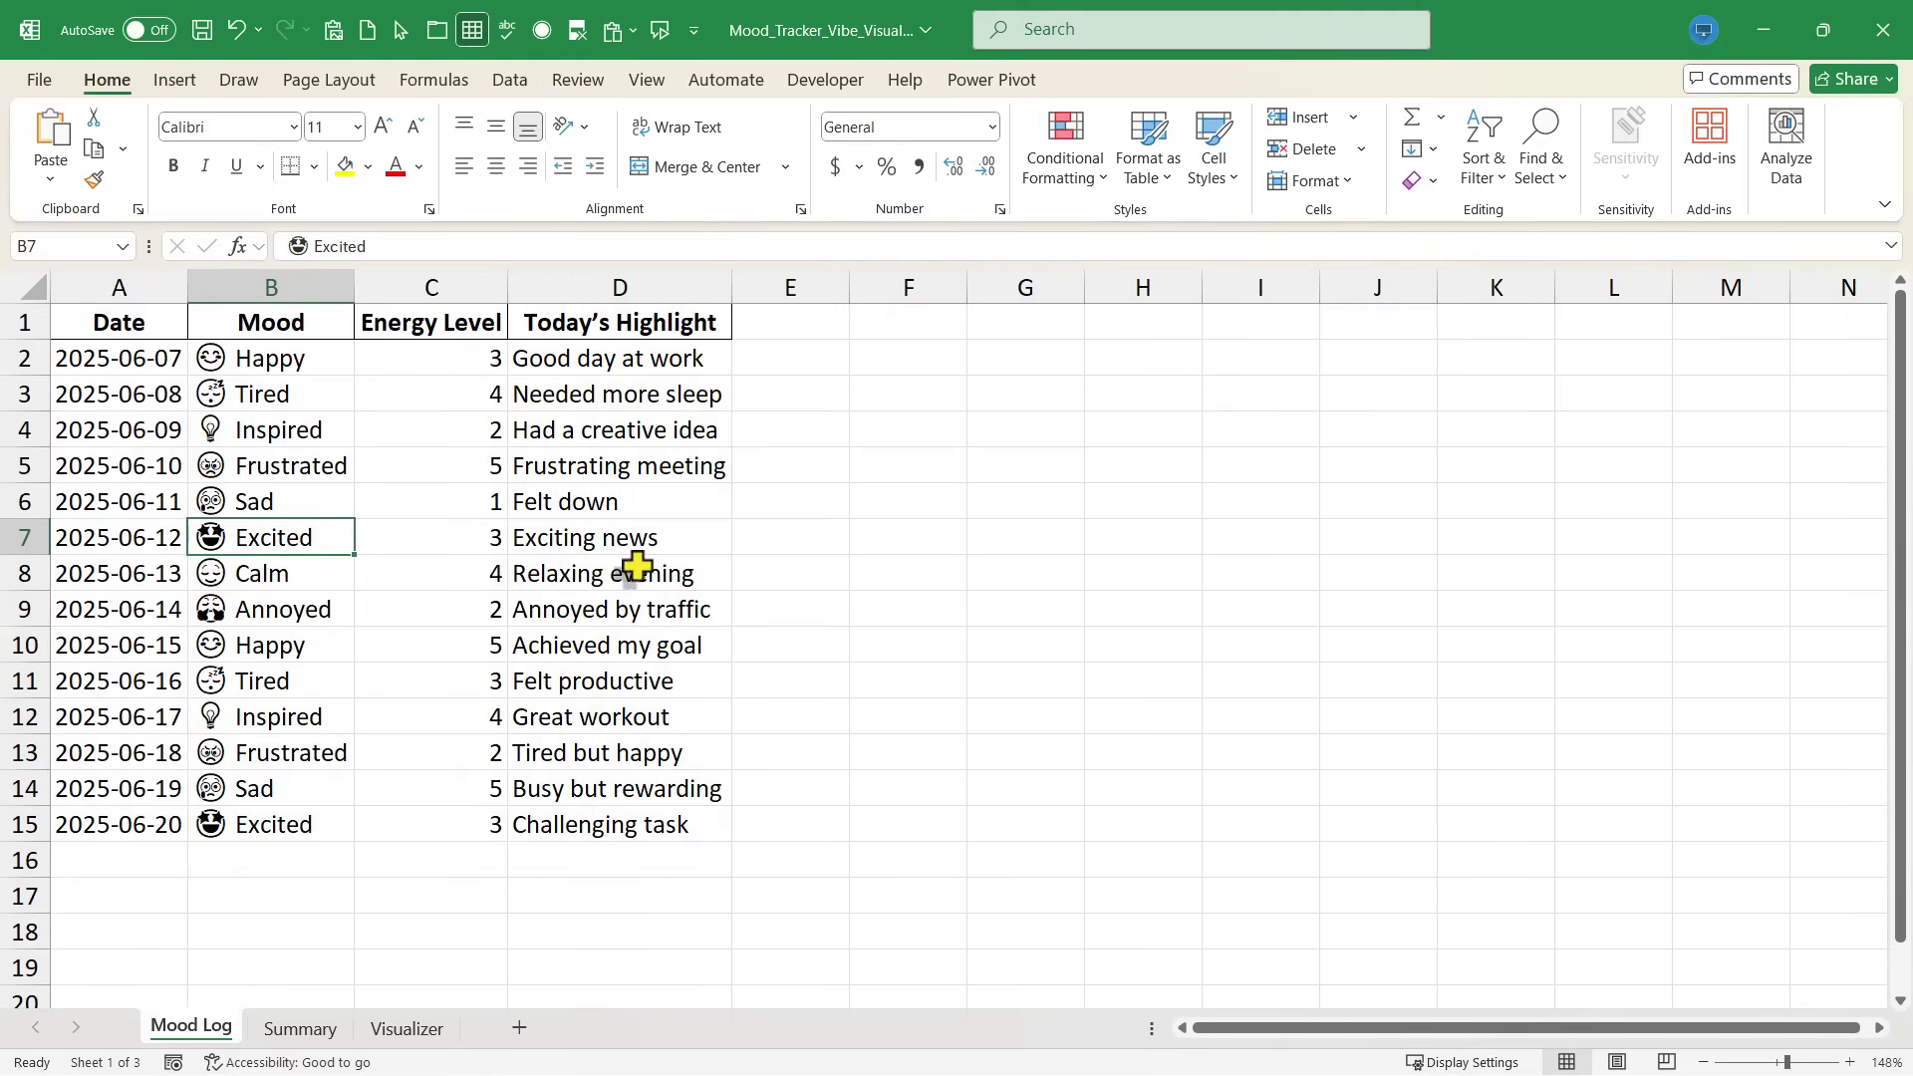
left_click(872, 658)
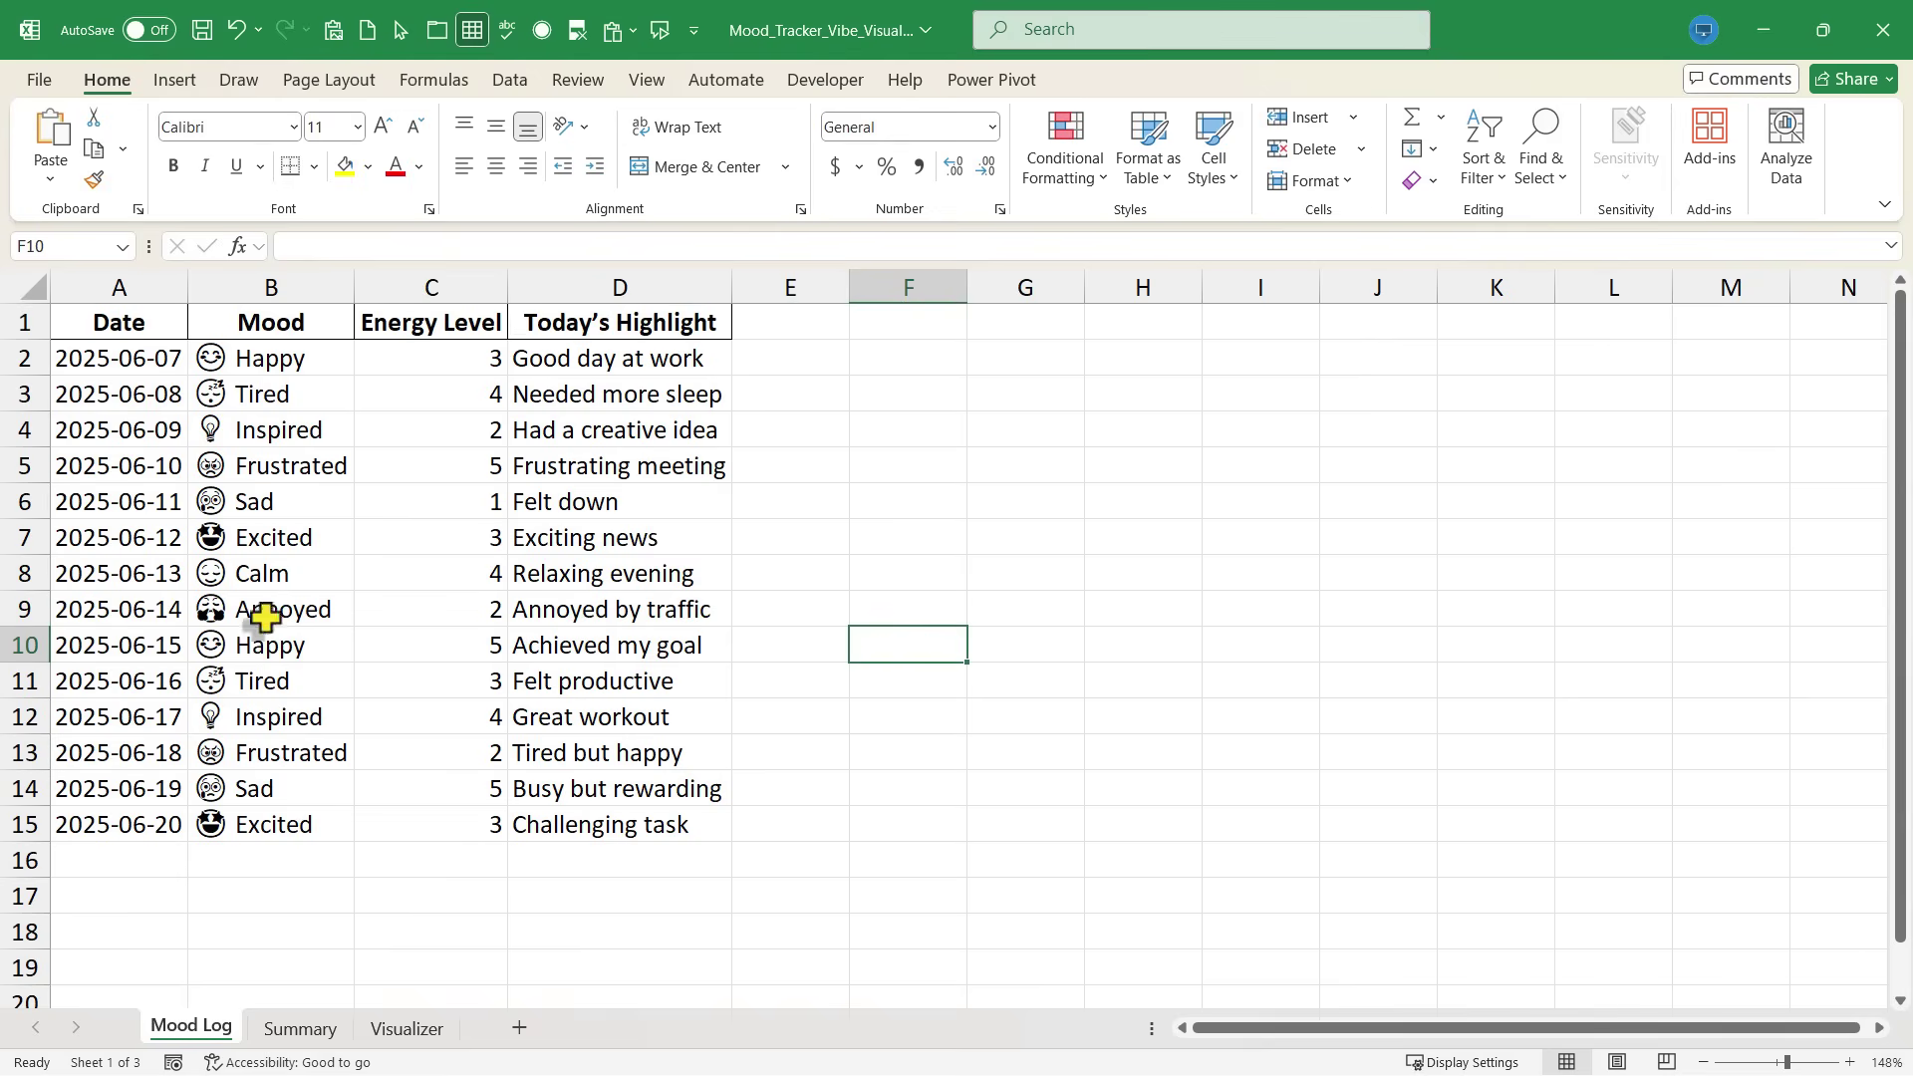
left_click(217, 502)
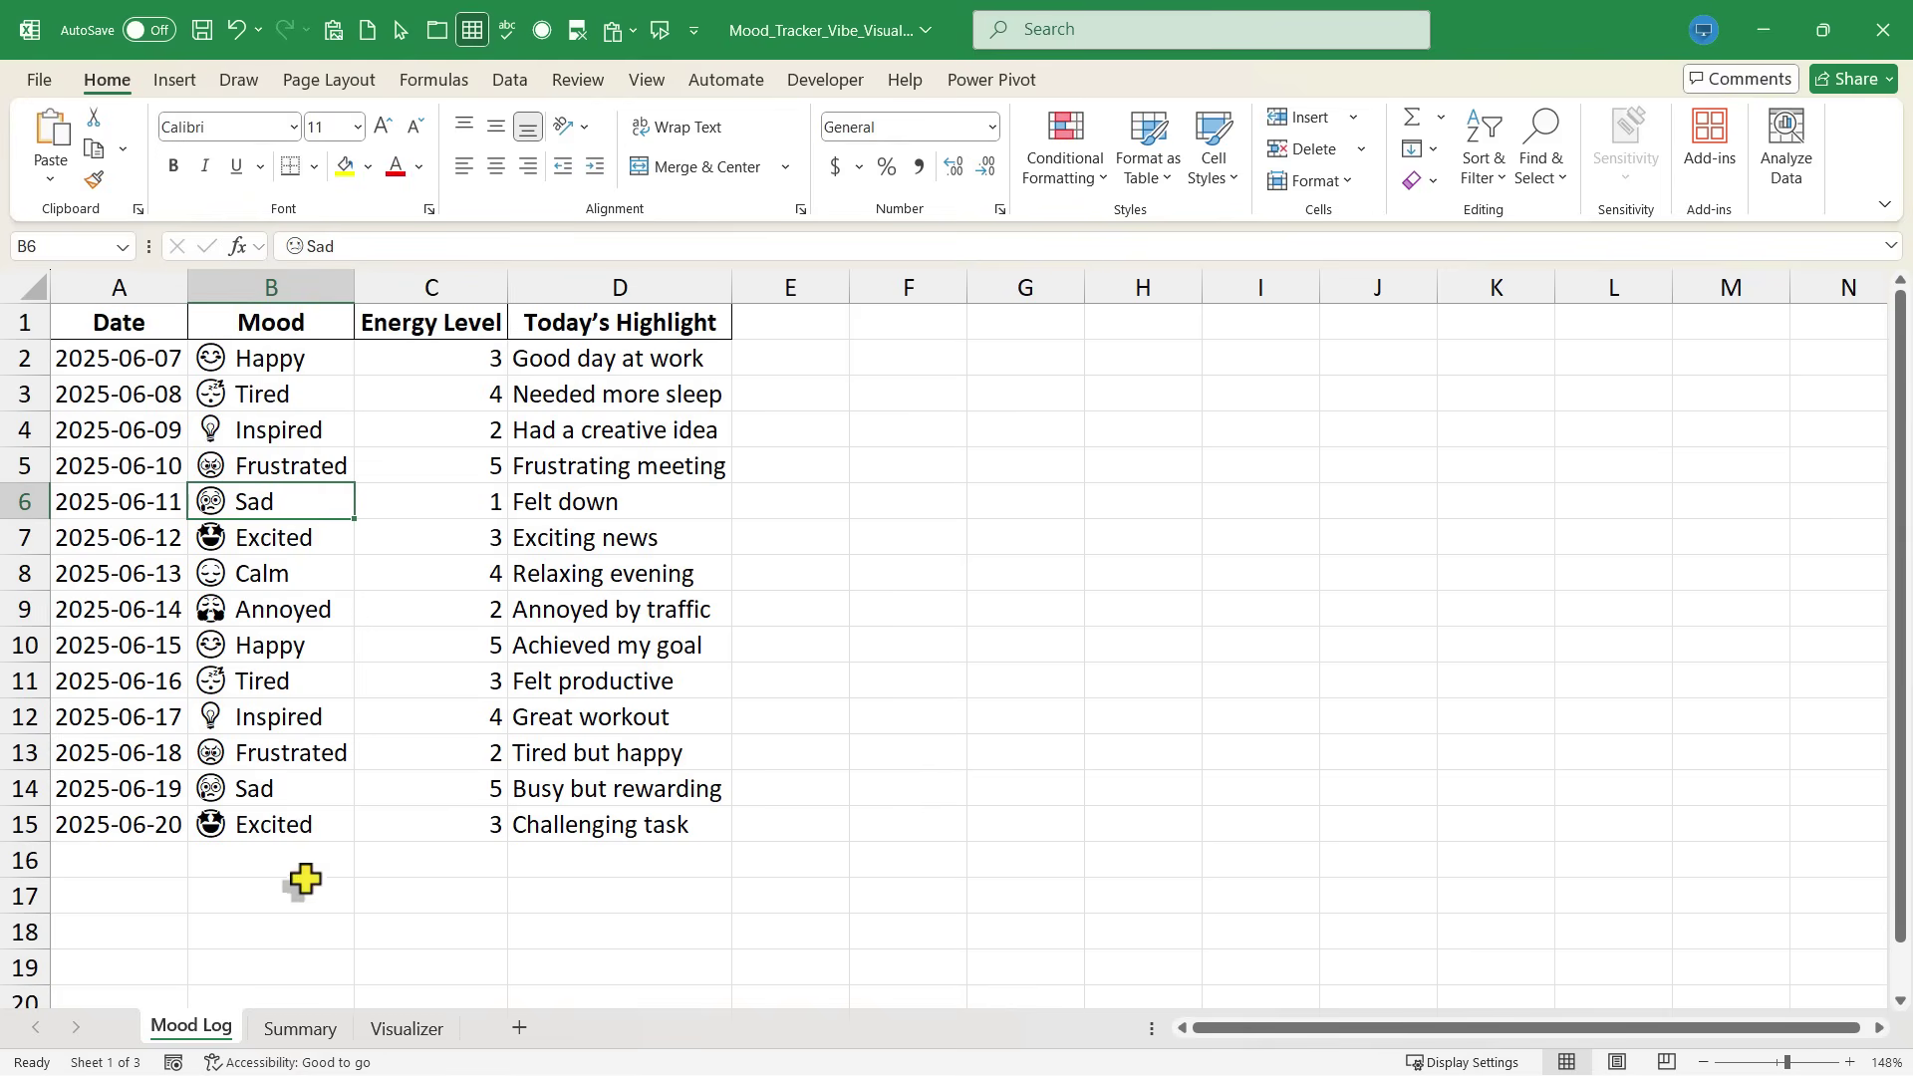
- AutoFit columns A and B on the Summary sheet
left_click(307, 1032)
left_click_drag(74, 282, 149, 282)
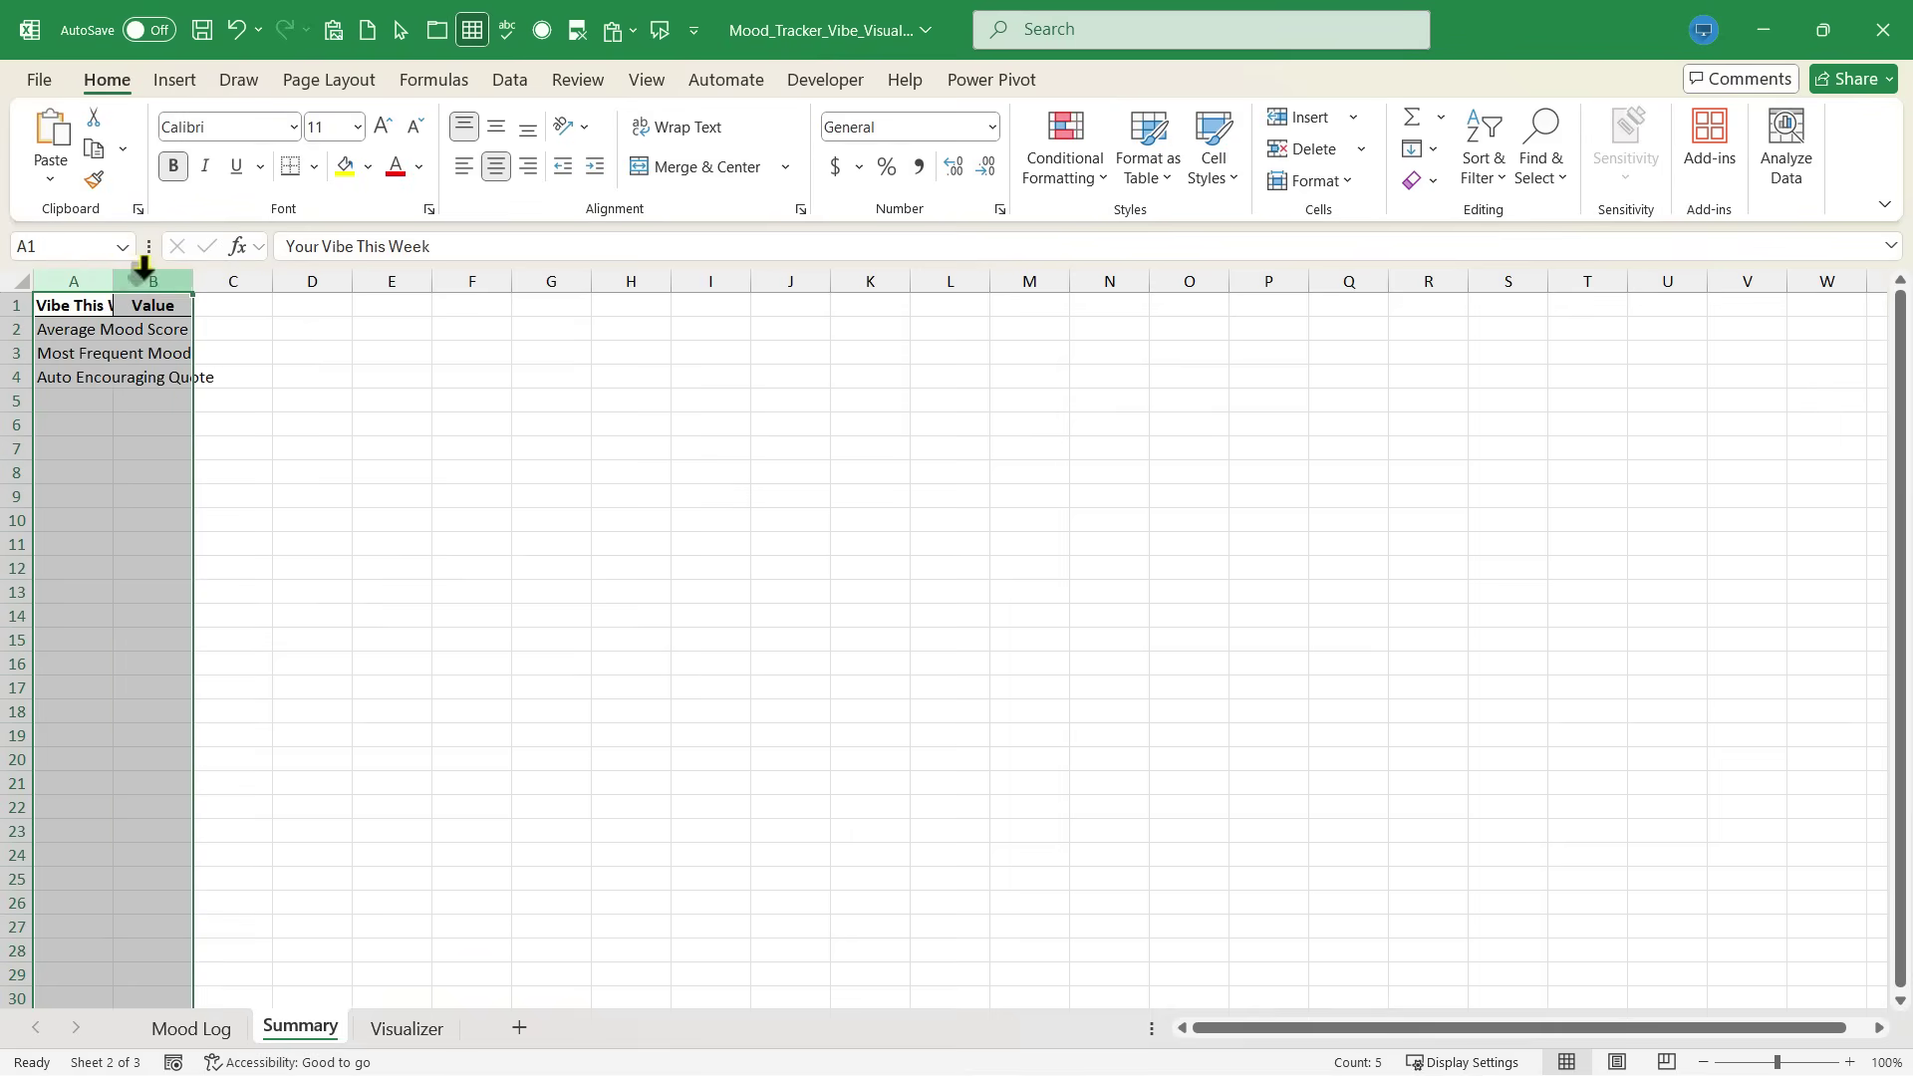
double_click(112, 282)
left_click(439, 488)
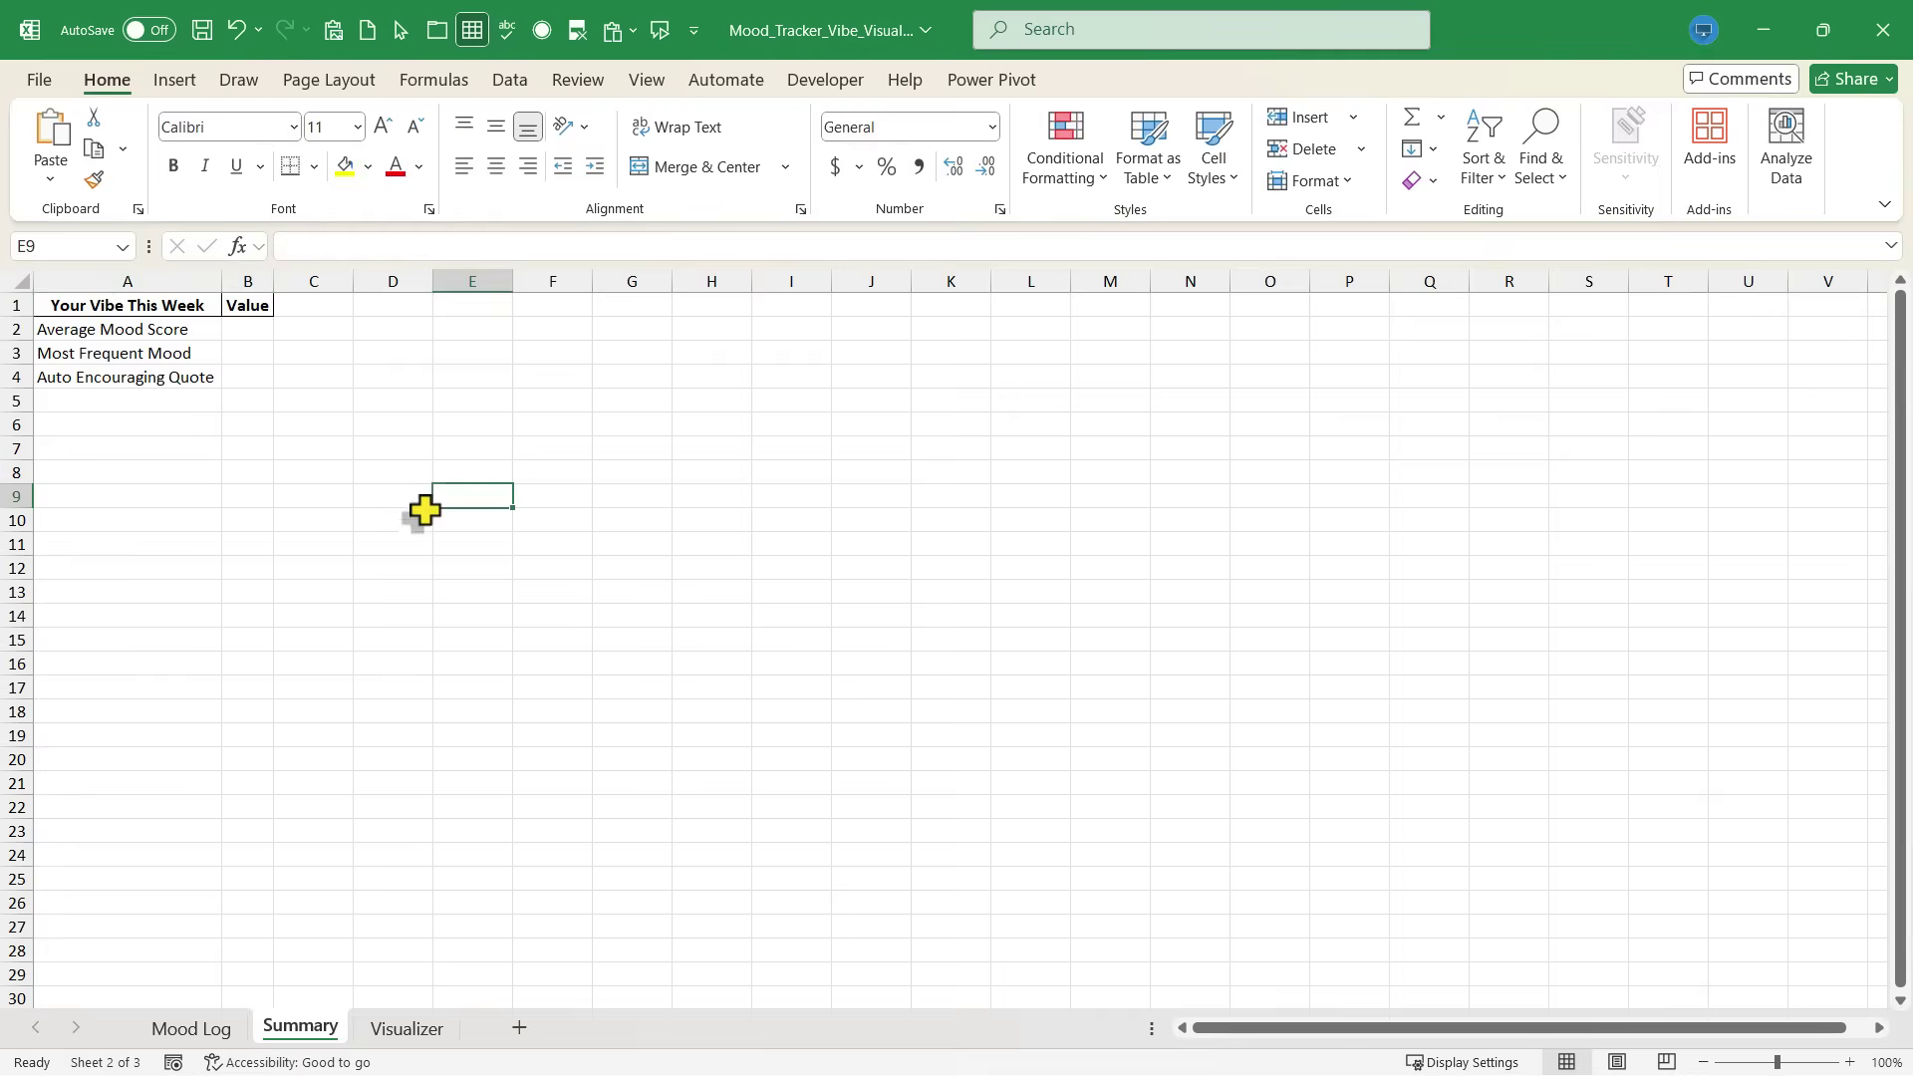
- AutoFit column A on the Visualizer sheet so 'Visualization' shows fully, then return to Mood Log
left_click(407, 1029)
double_click(113, 282)
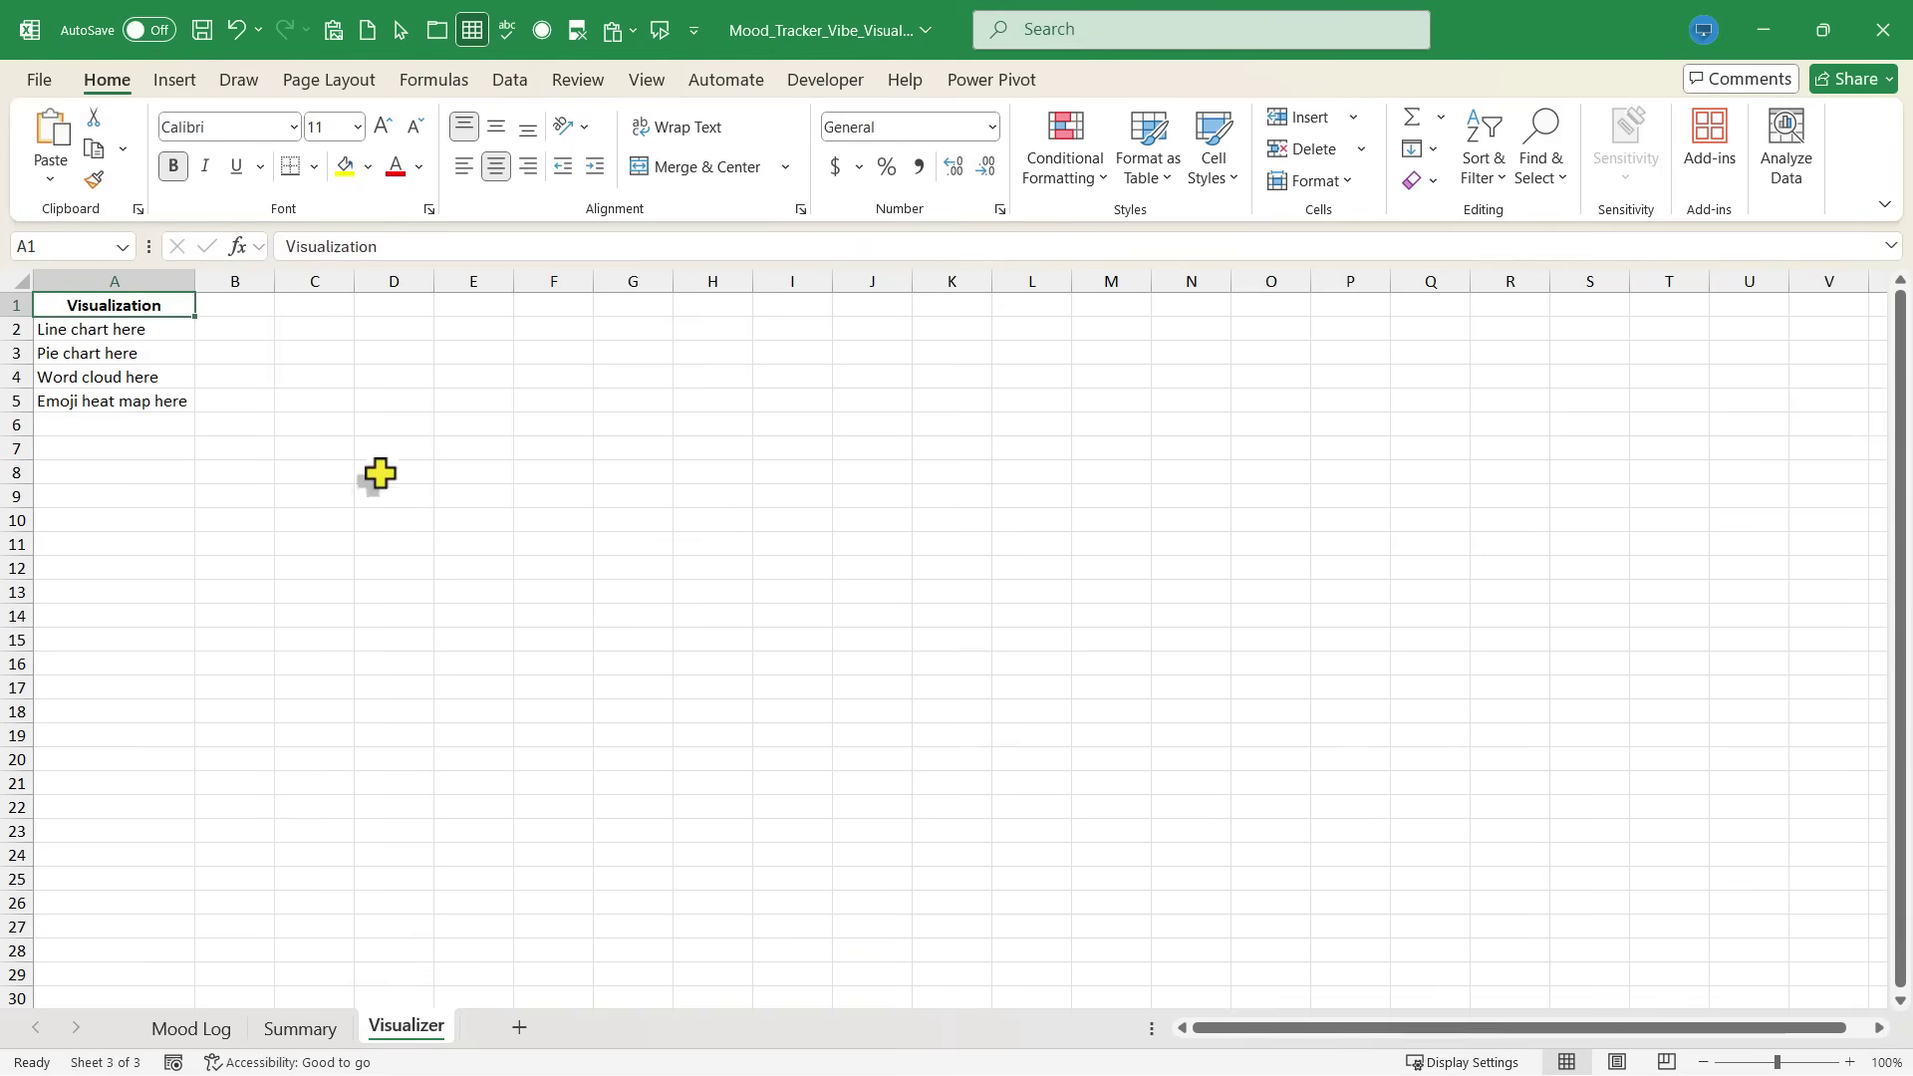
left_click(416, 520)
left_click(192, 1028)
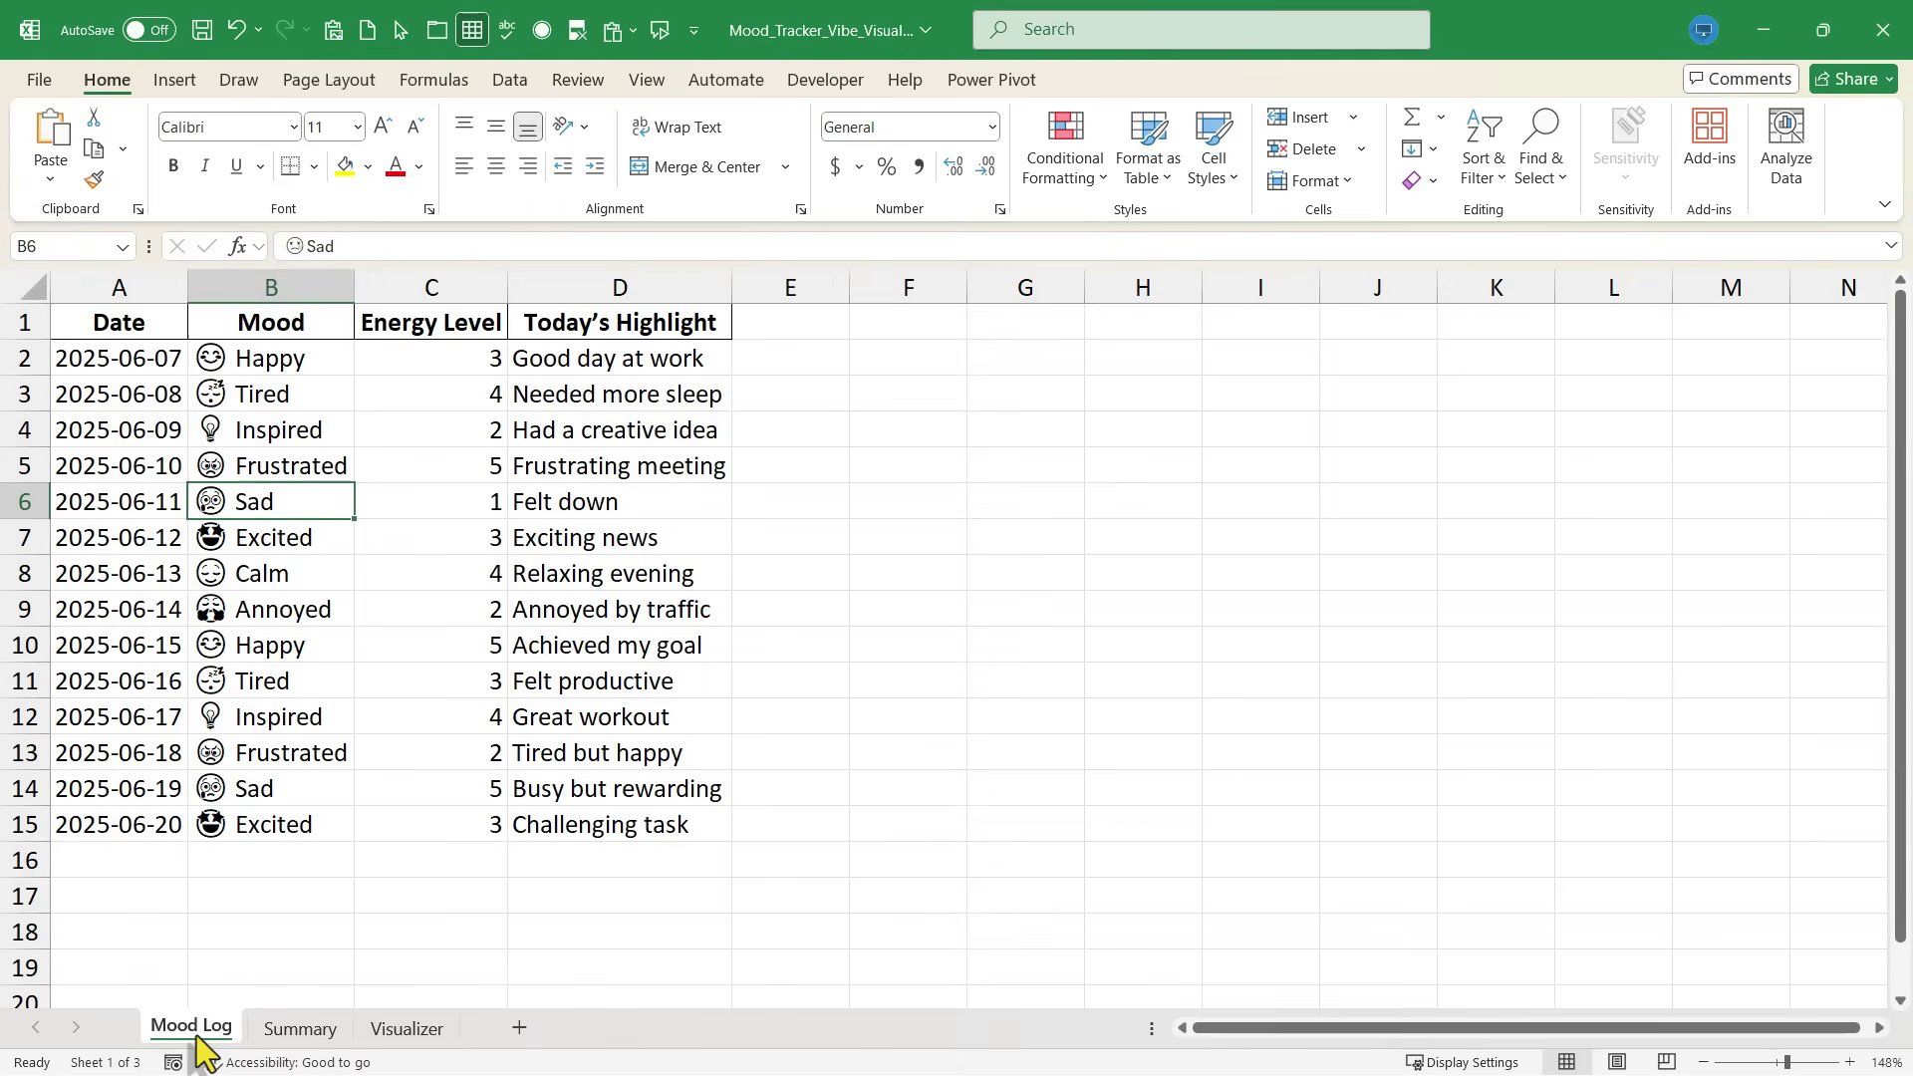
left_click(939, 611)
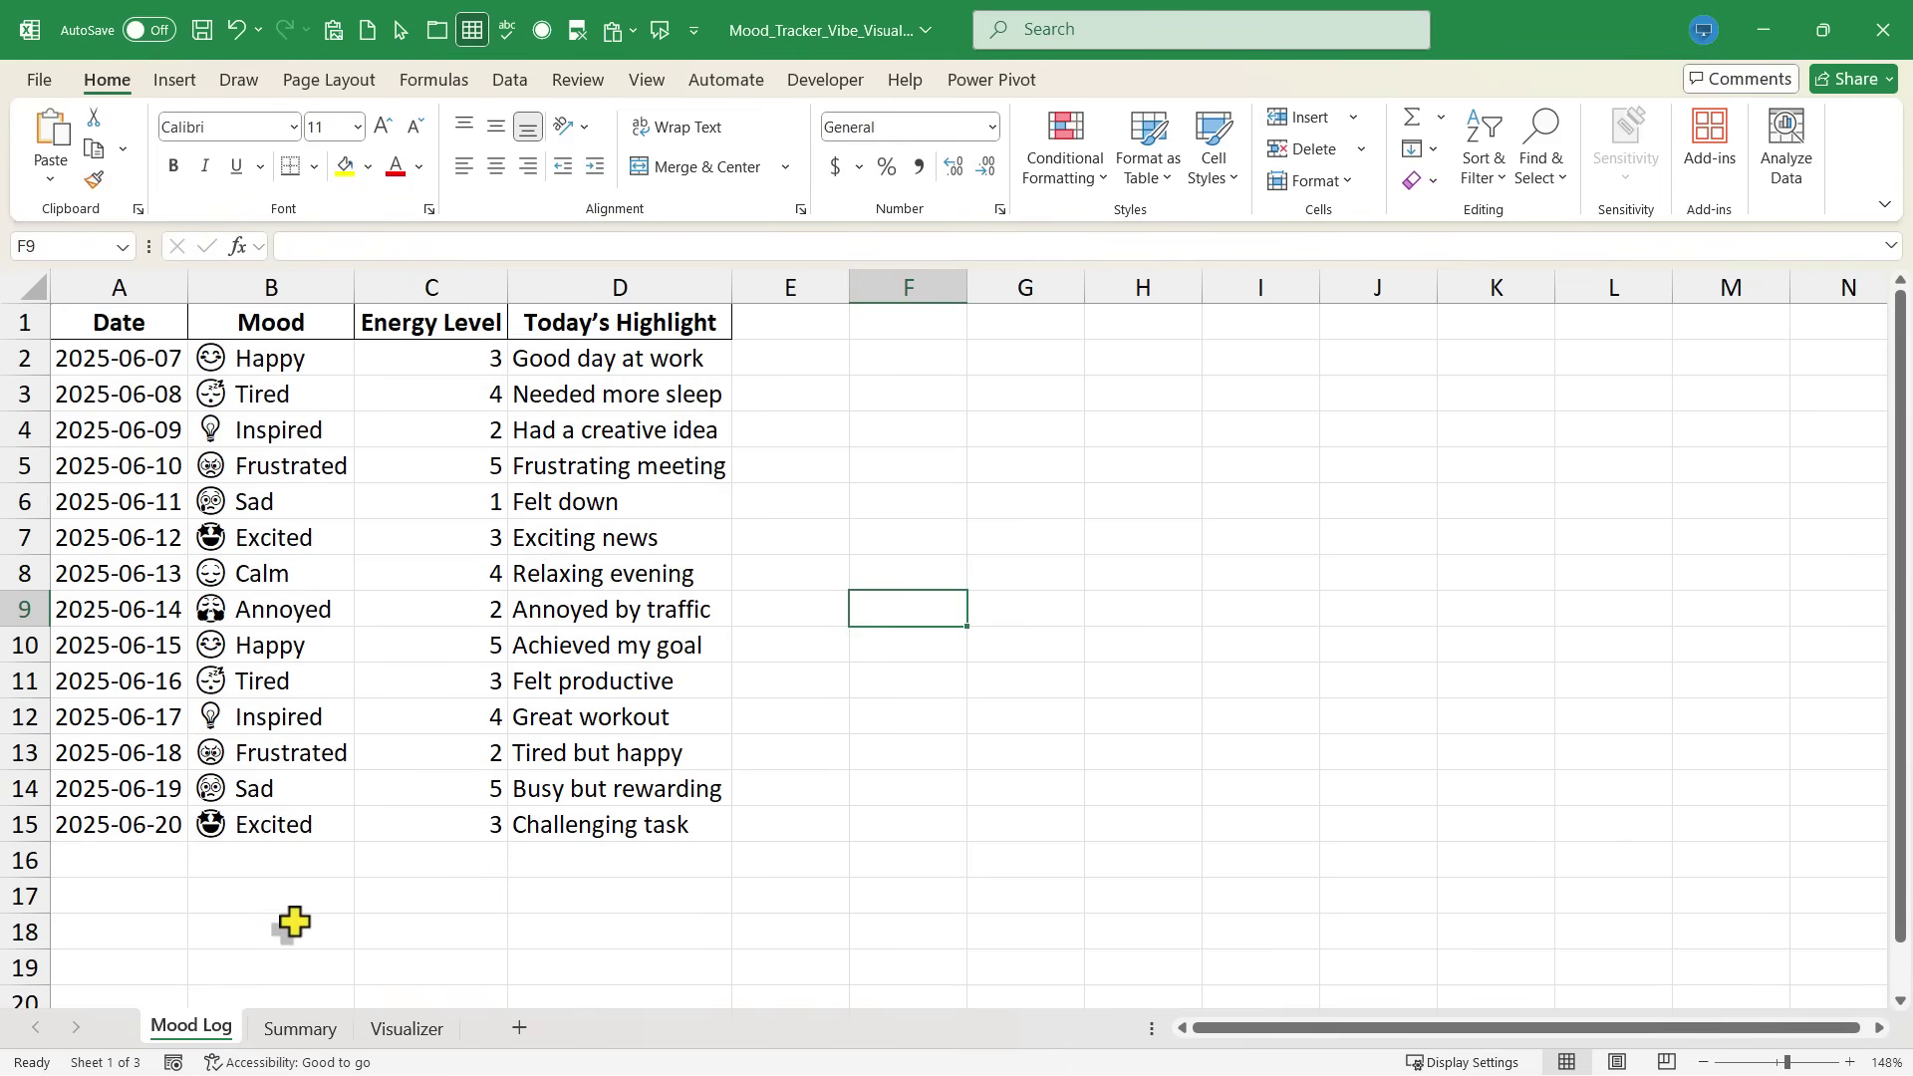
- Review the Summary, Visualizer and Mood Log sheets, ending on Summary
left_click(317, 1034)
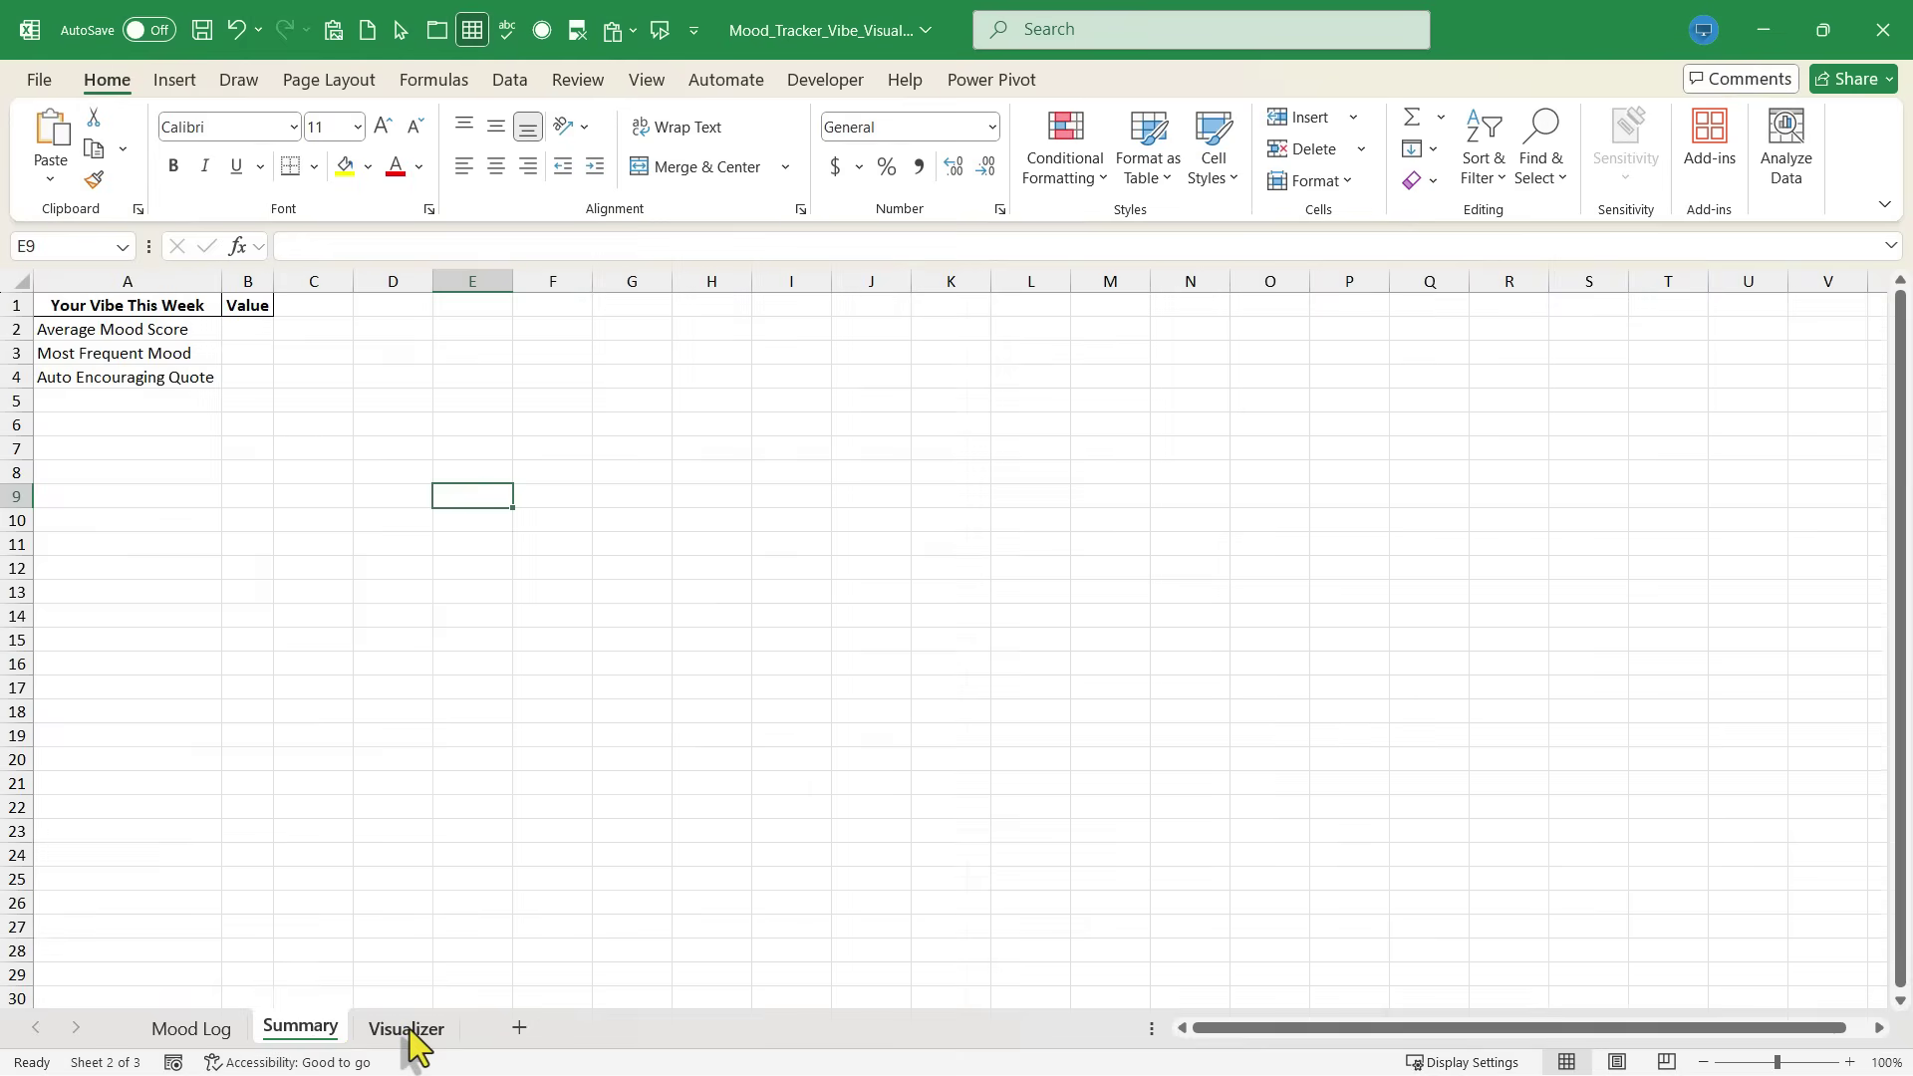
left_click(407, 1032)
left_click(300, 1030)
left_click(195, 1030)
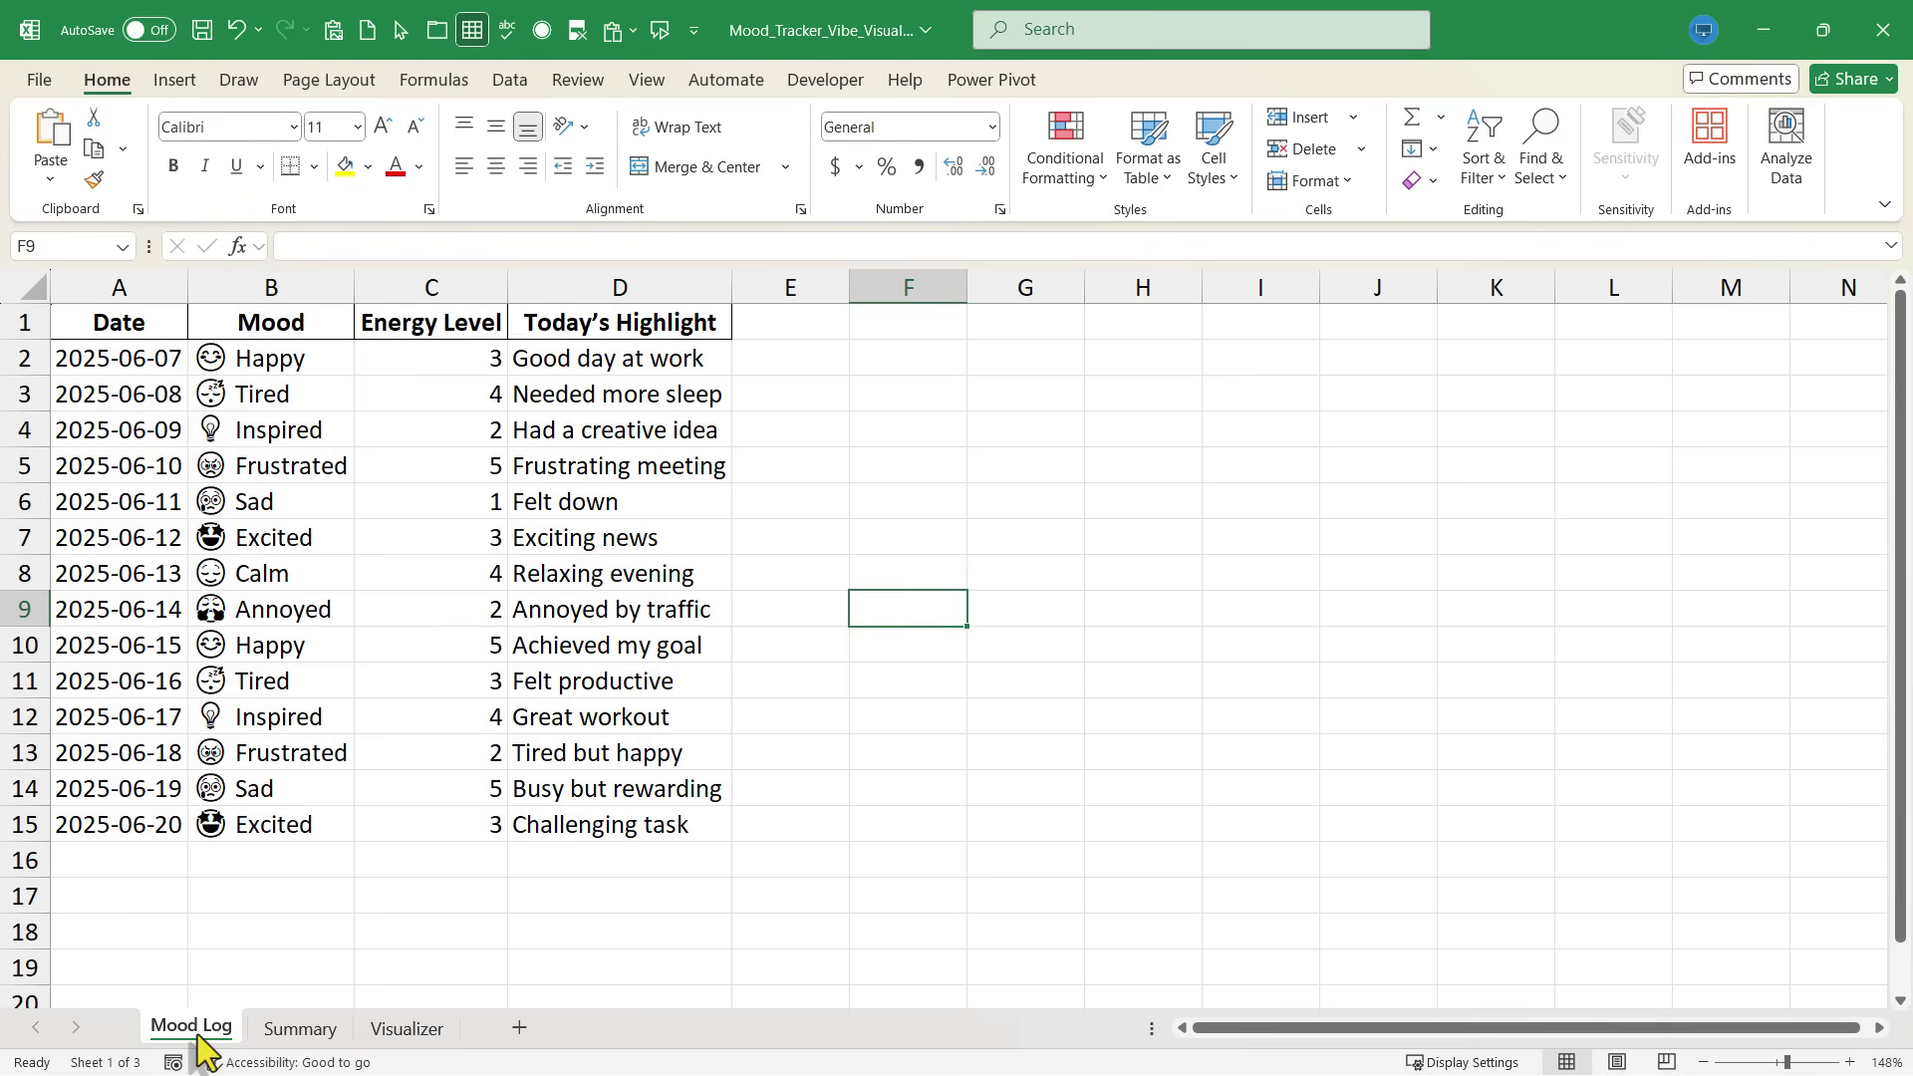
left_click(317, 1031)
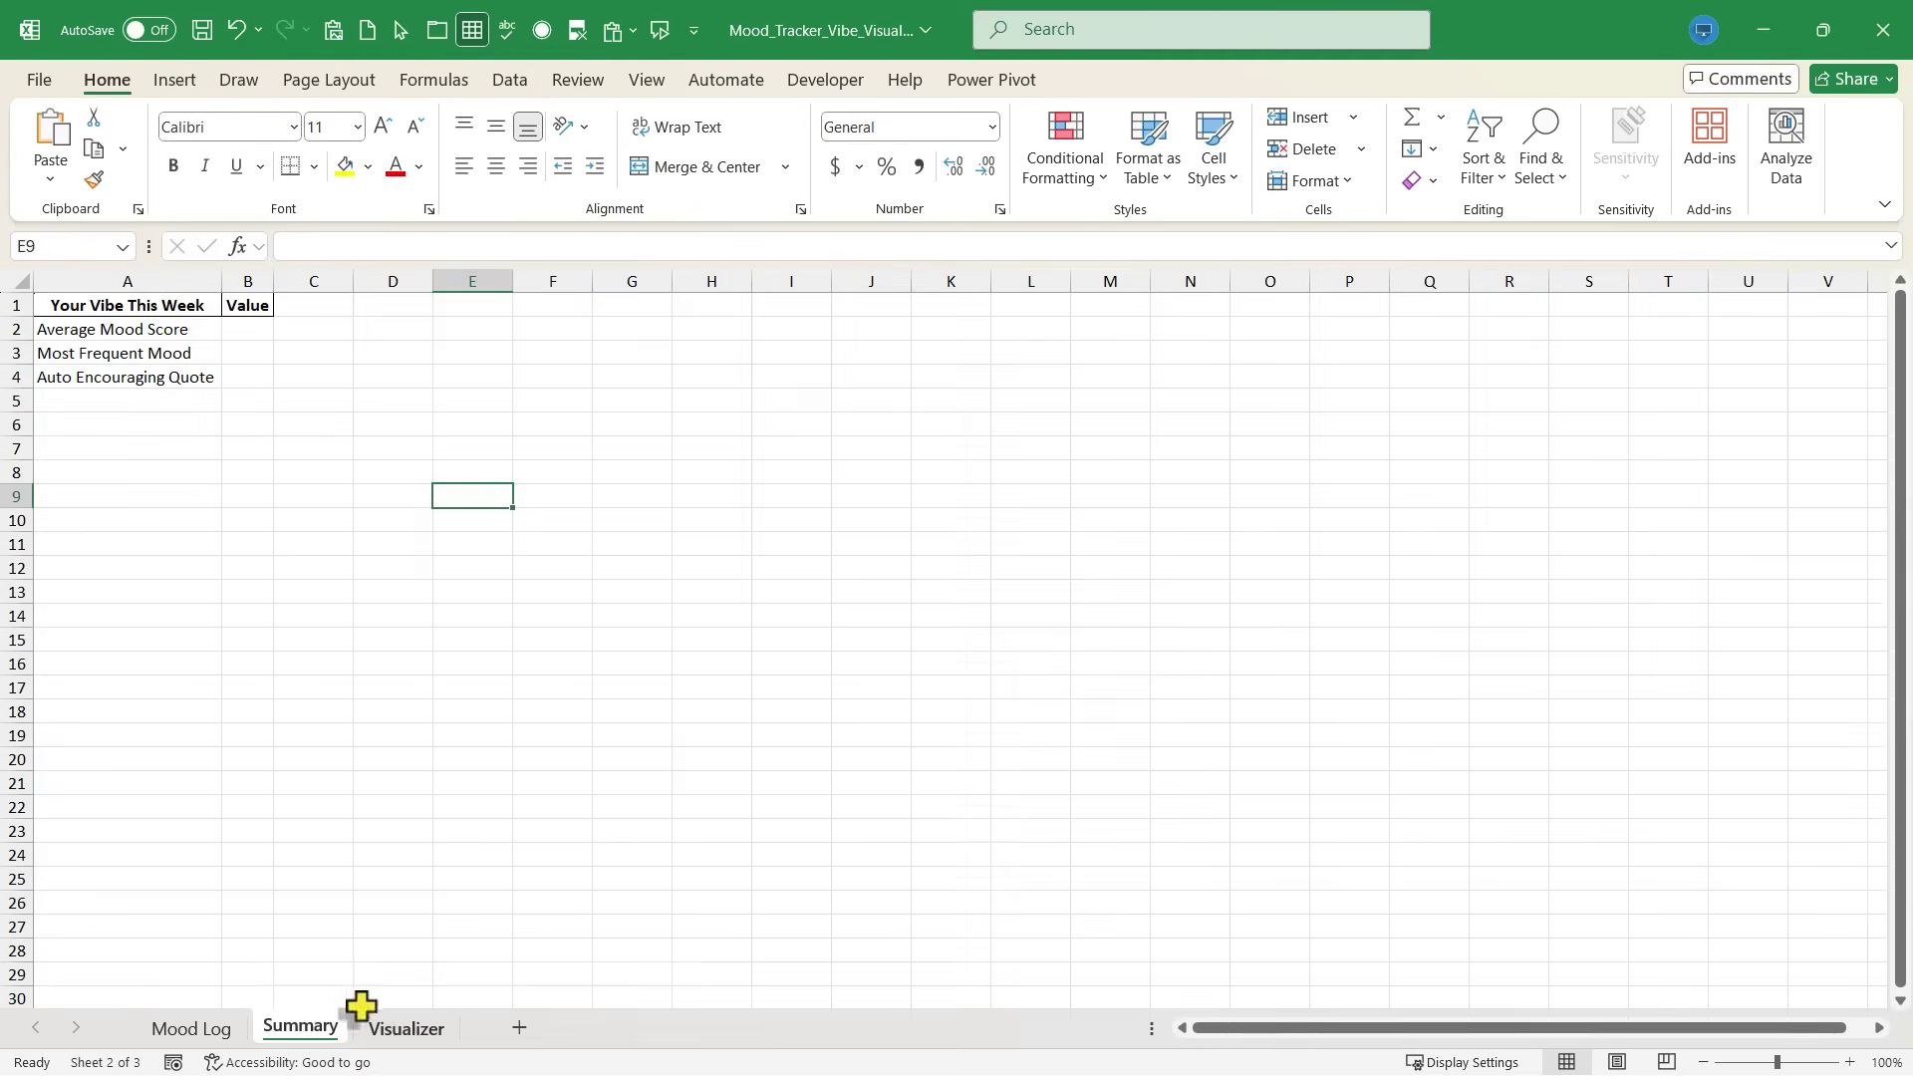
left_click(404, 1033)
left_click(305, 1033)
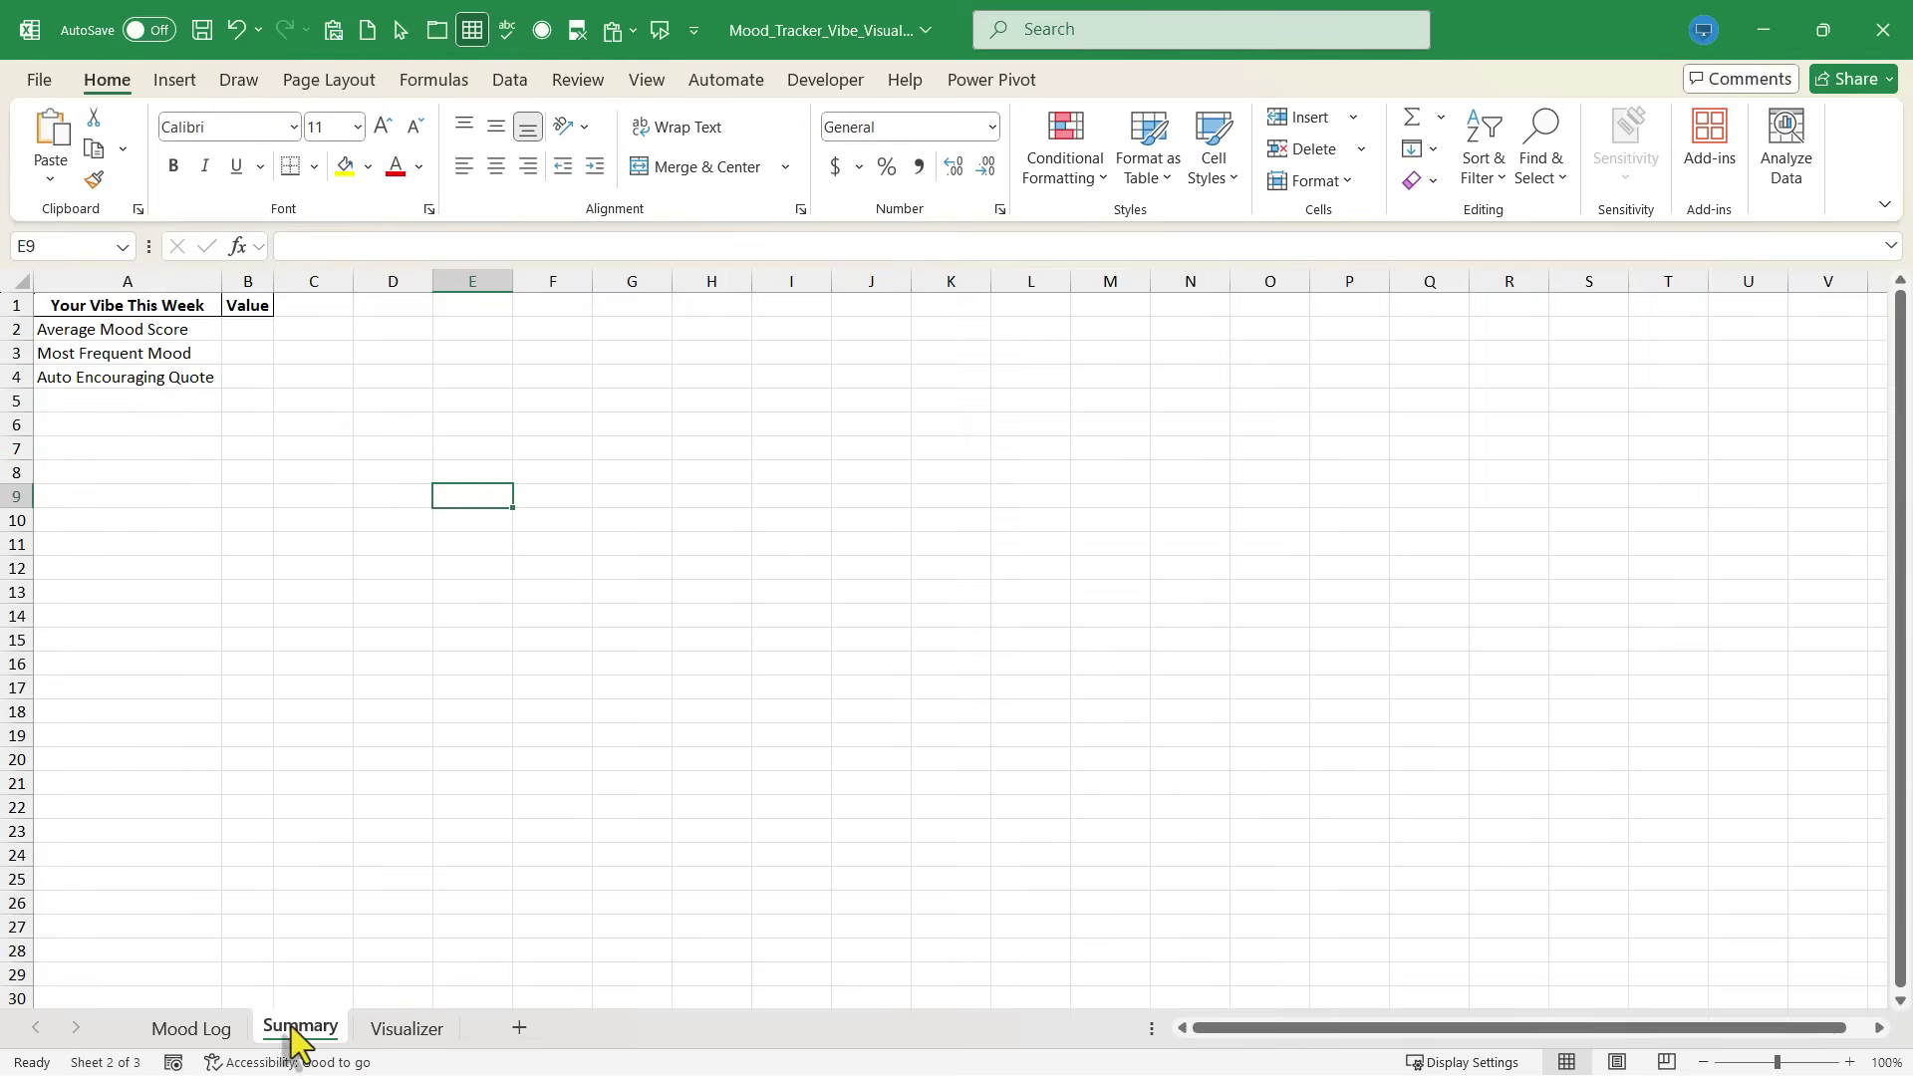
- Go back to the Mood Log sheet of Mood_Tracker_Vibe_Visualizer.xlsx
left_click(179, 1033)
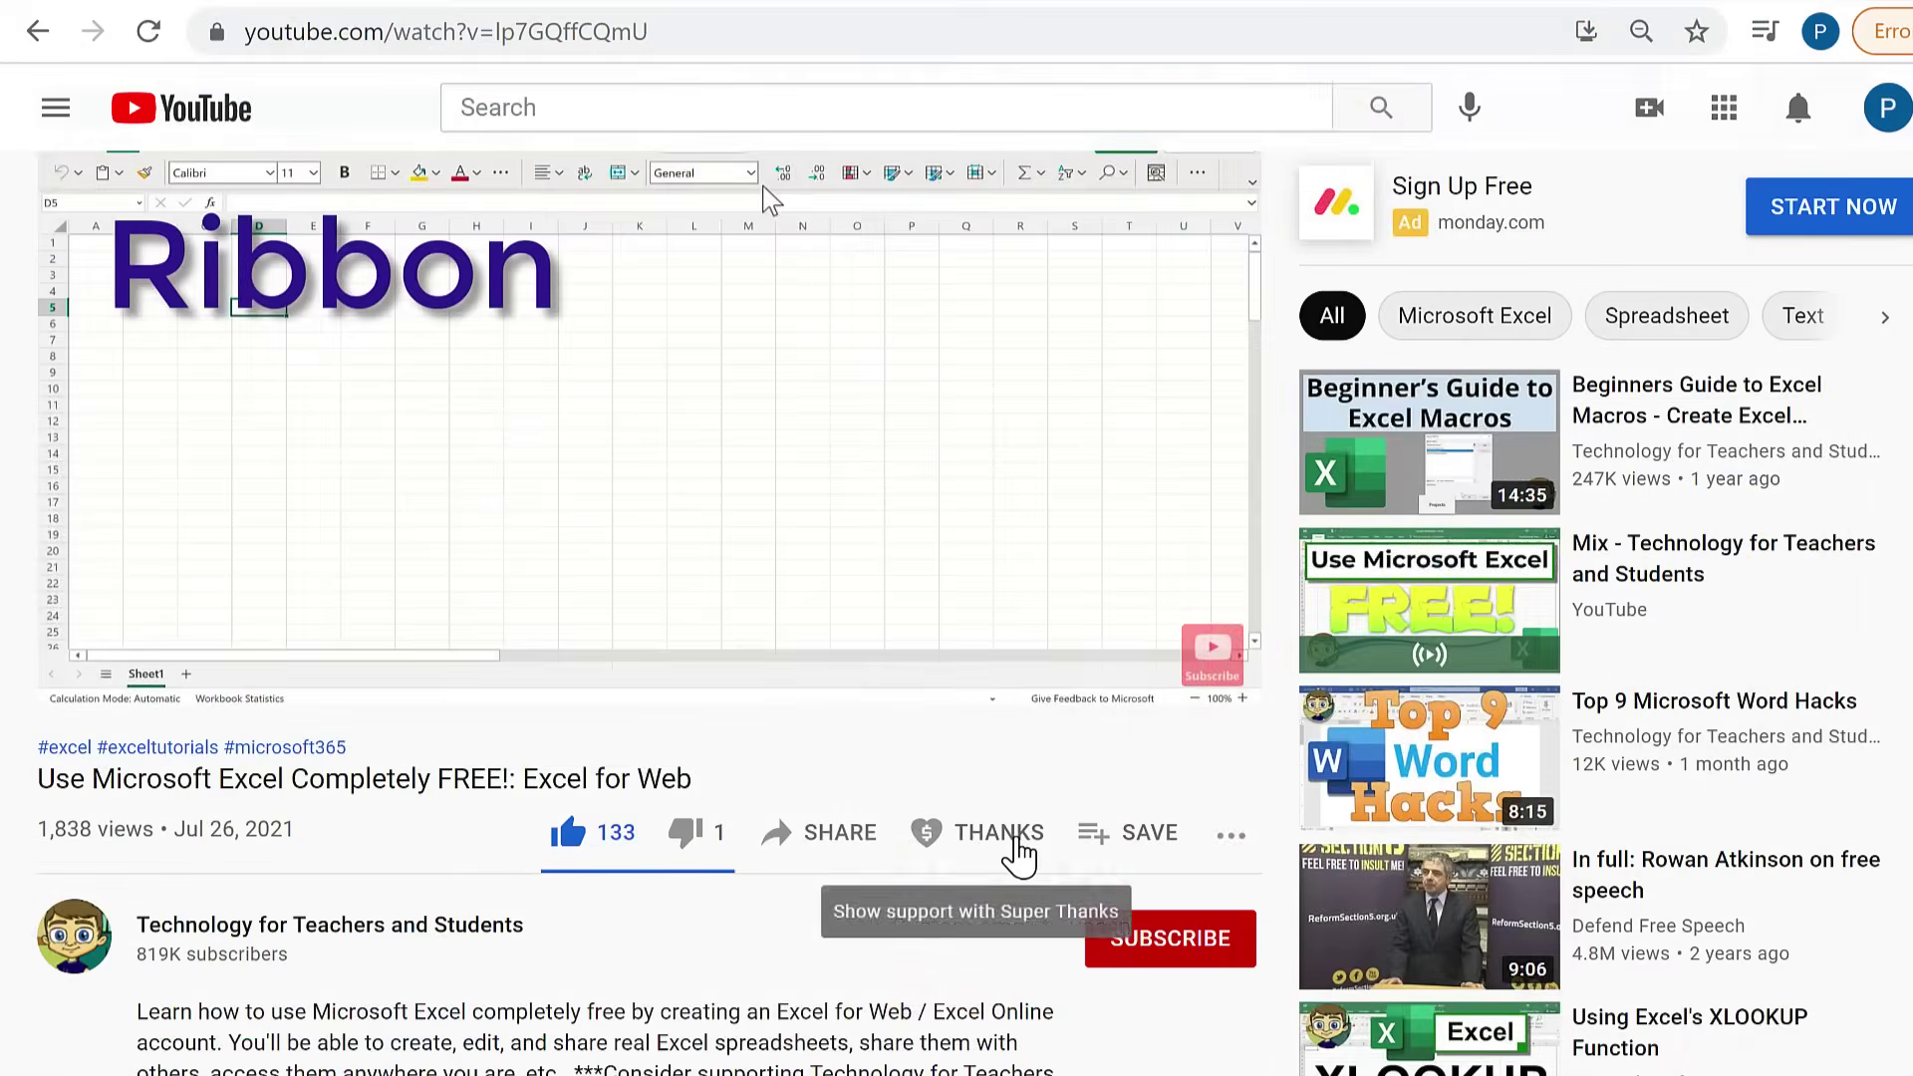
- Open the Super Thanks dialog from the Thanks button on the YouTube video page
left_click(1012, 842)
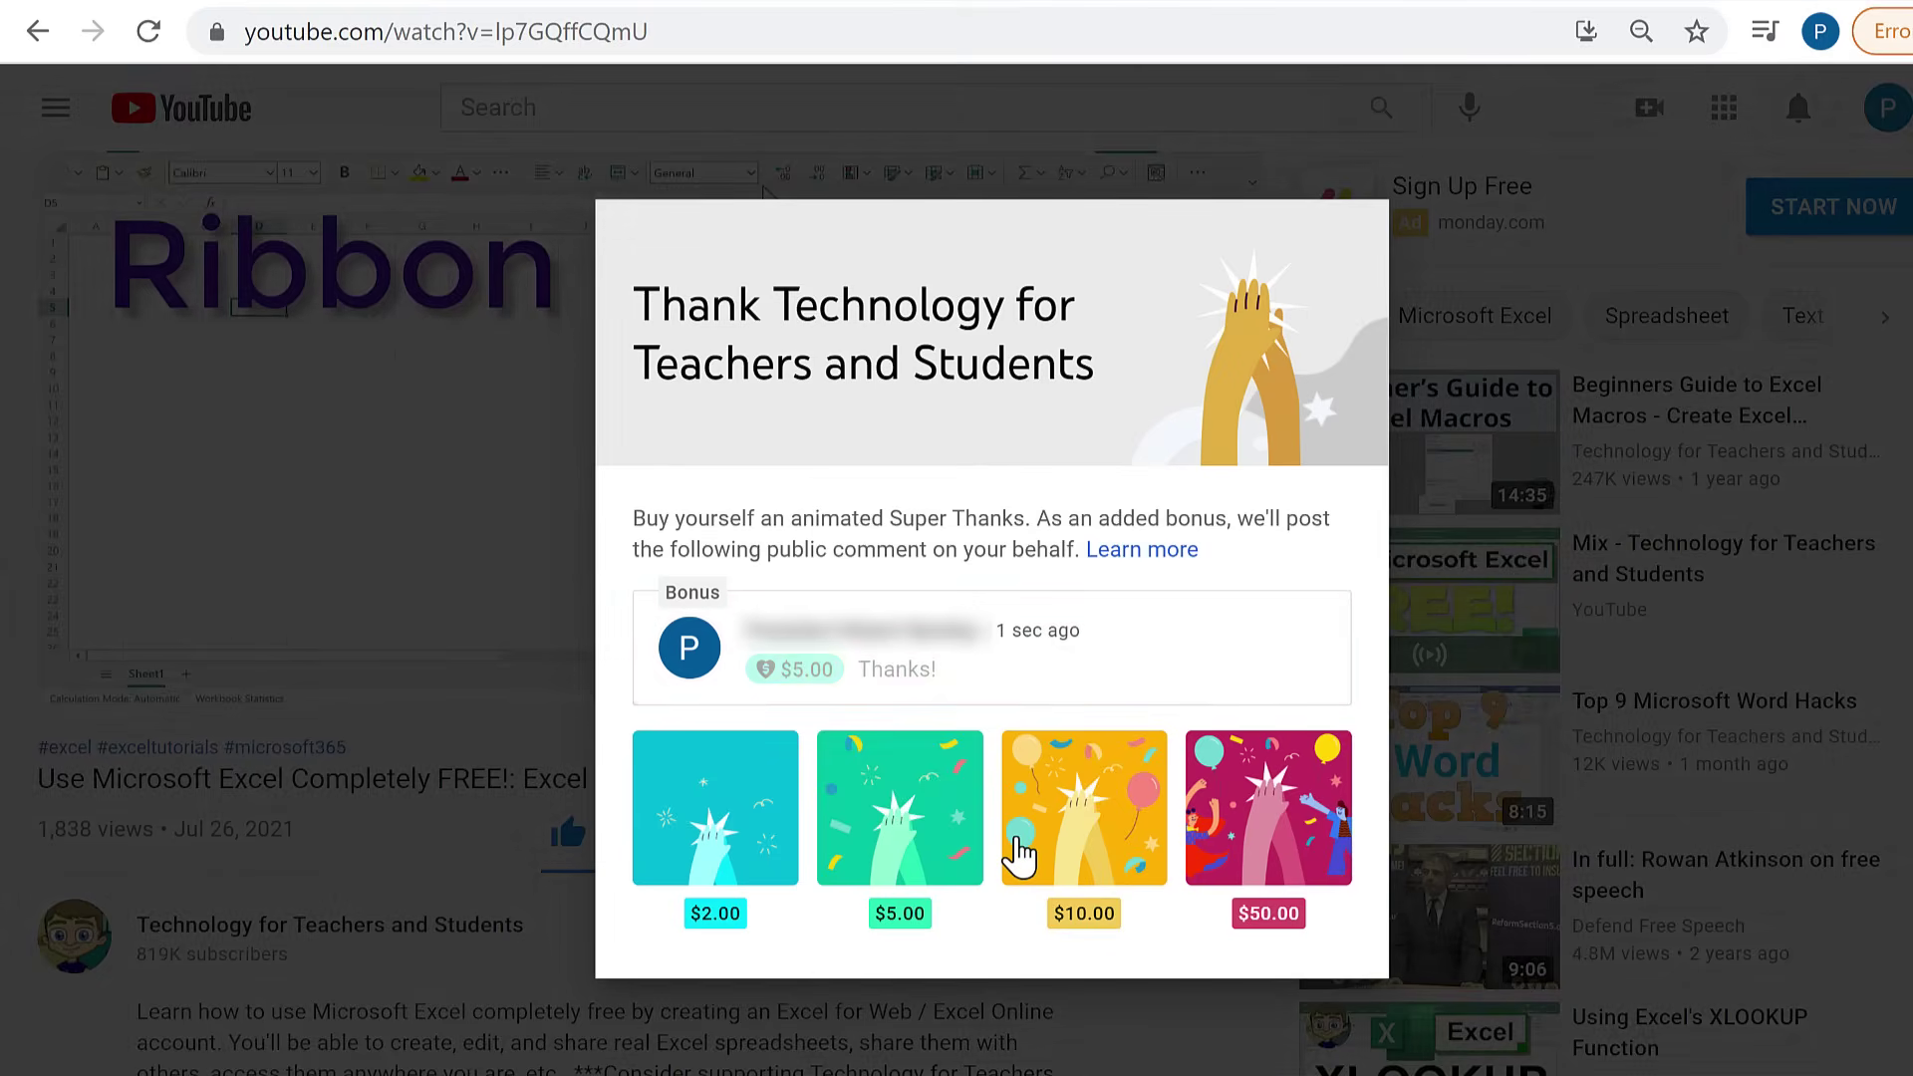